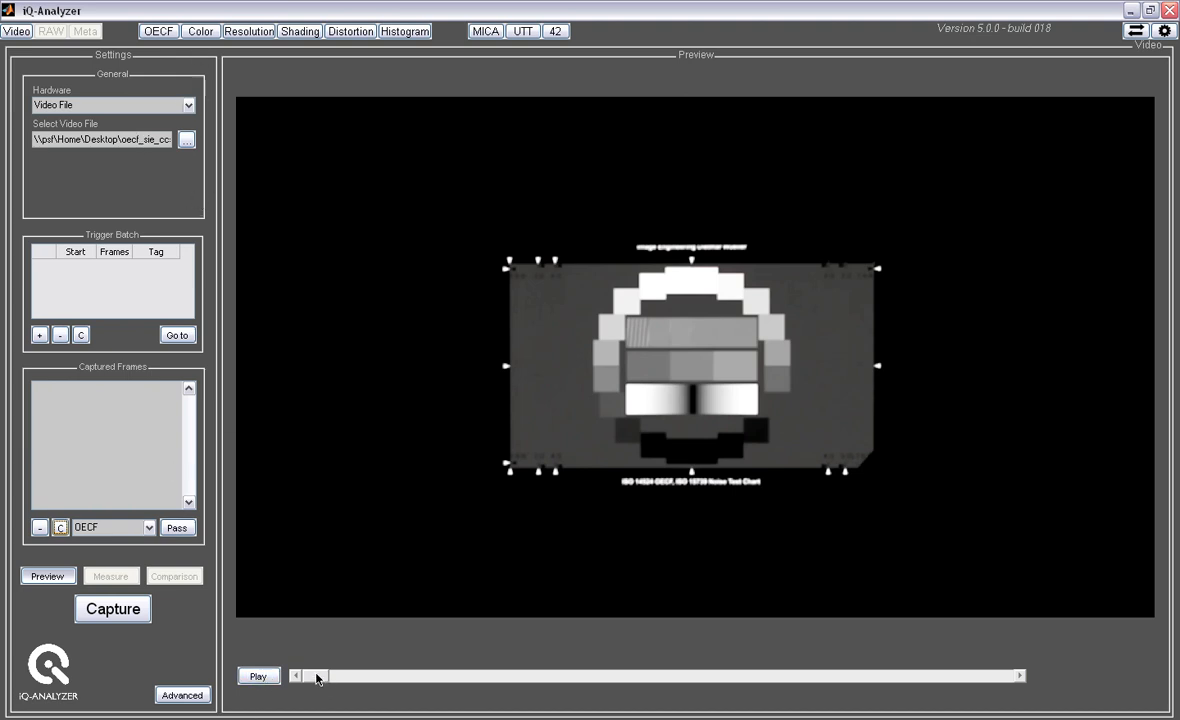
pyautogui.moveTo(316, 678); pyautogui.dragTo(490, 680)
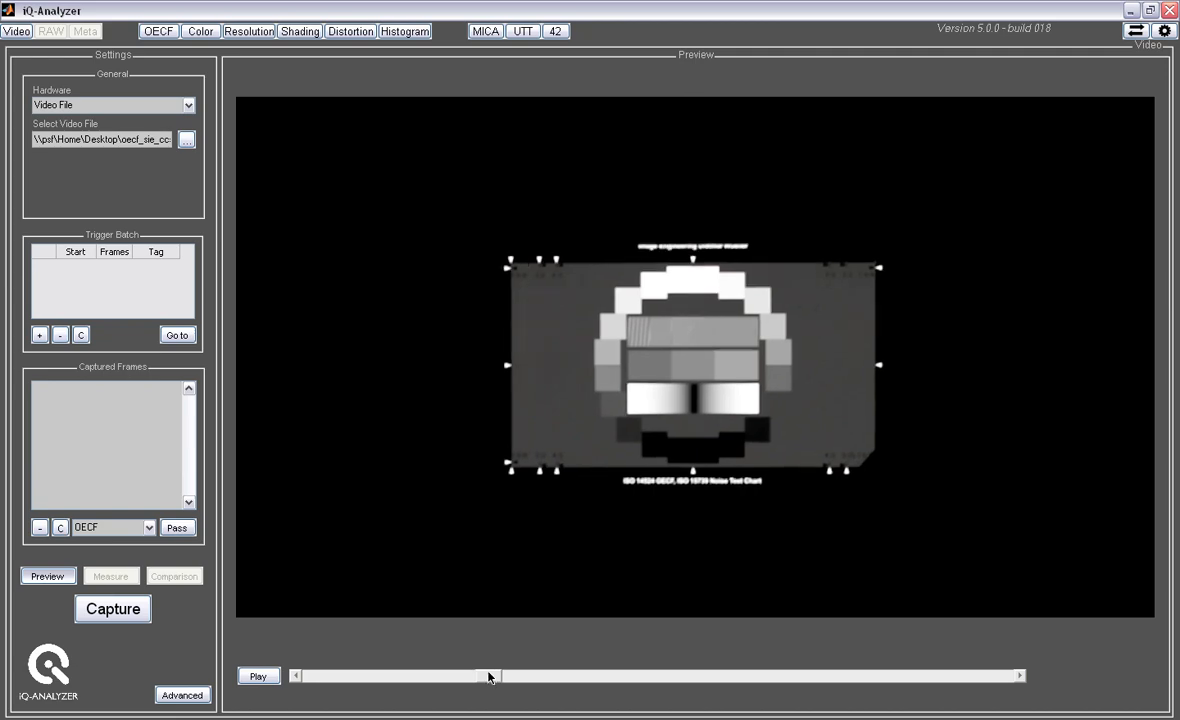
pyautogui.moveTo(488, 677); pyautogui.dragTo(679, 679)
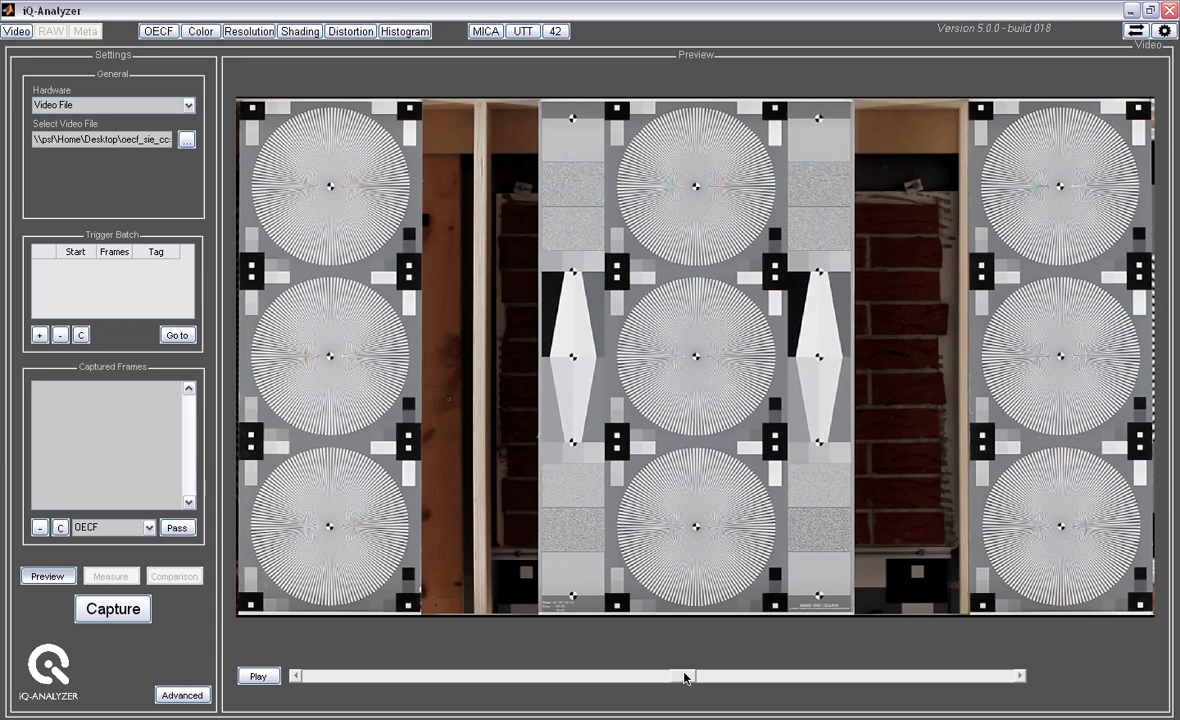
pyautogui.moveTo(685, 678); pyautogui.dragTo(369, 684)
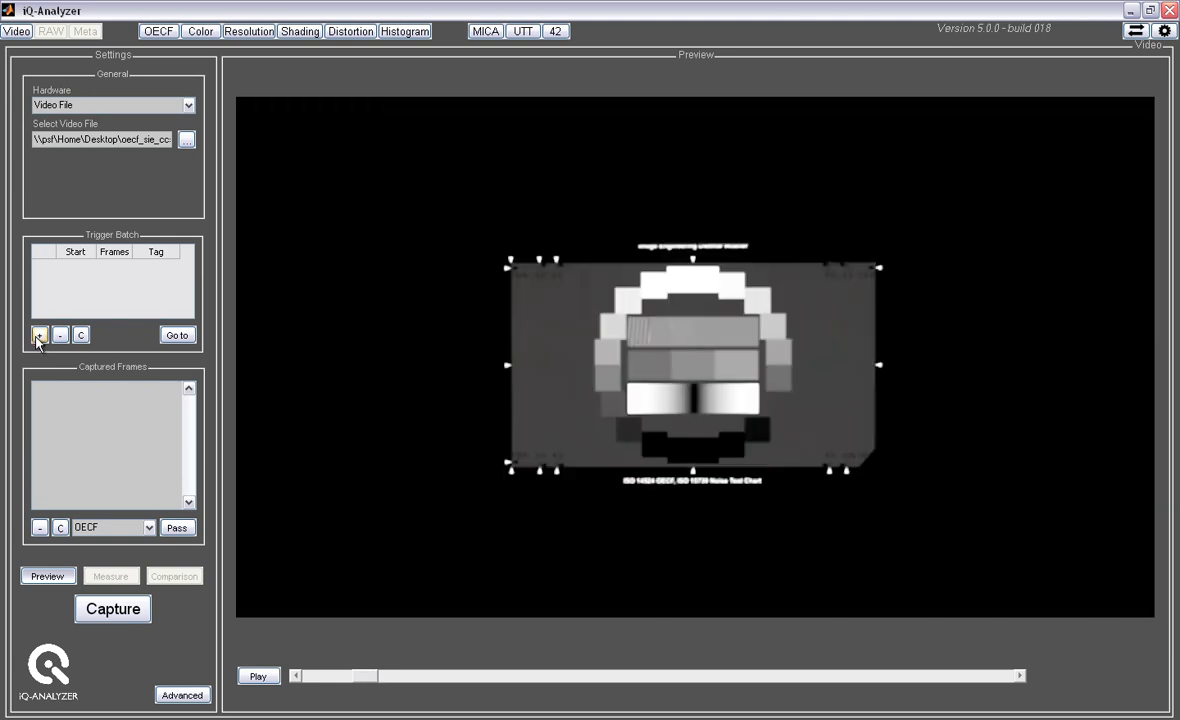
# Add three acquisition triggers at different points along the video timeline.
pyautogui.click(39, 336)
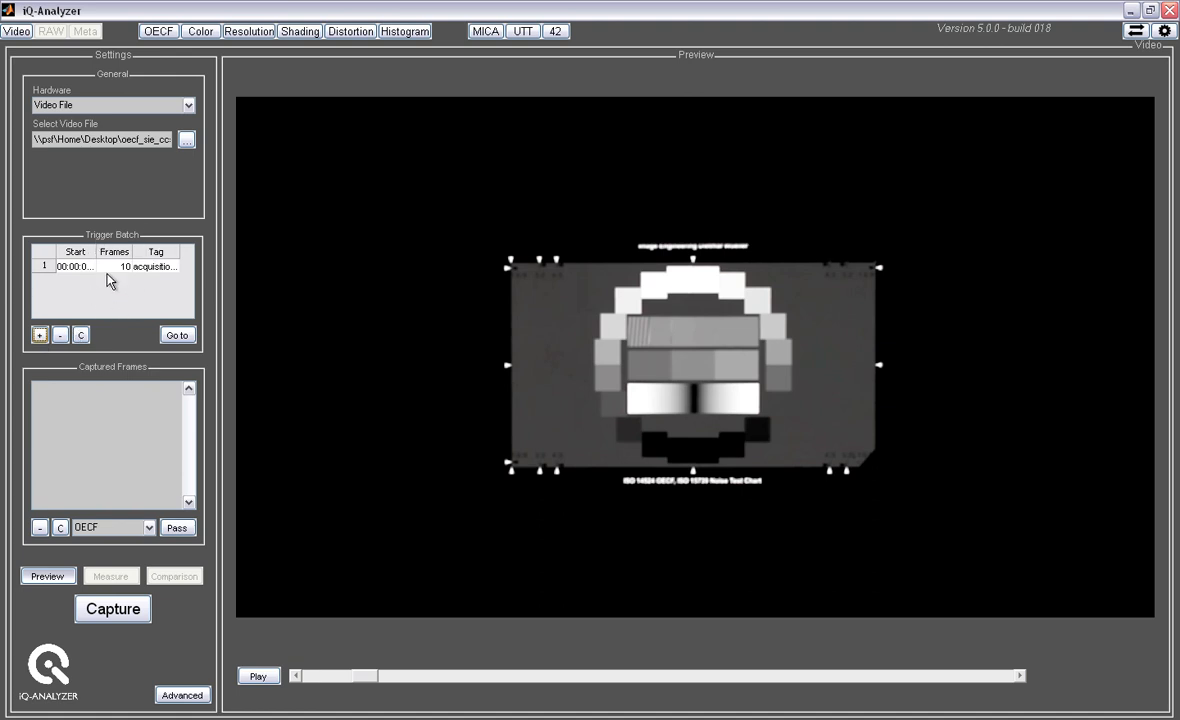
pyautogui.moveTo(366, 678); pyautogui.dragTo(536, 679)
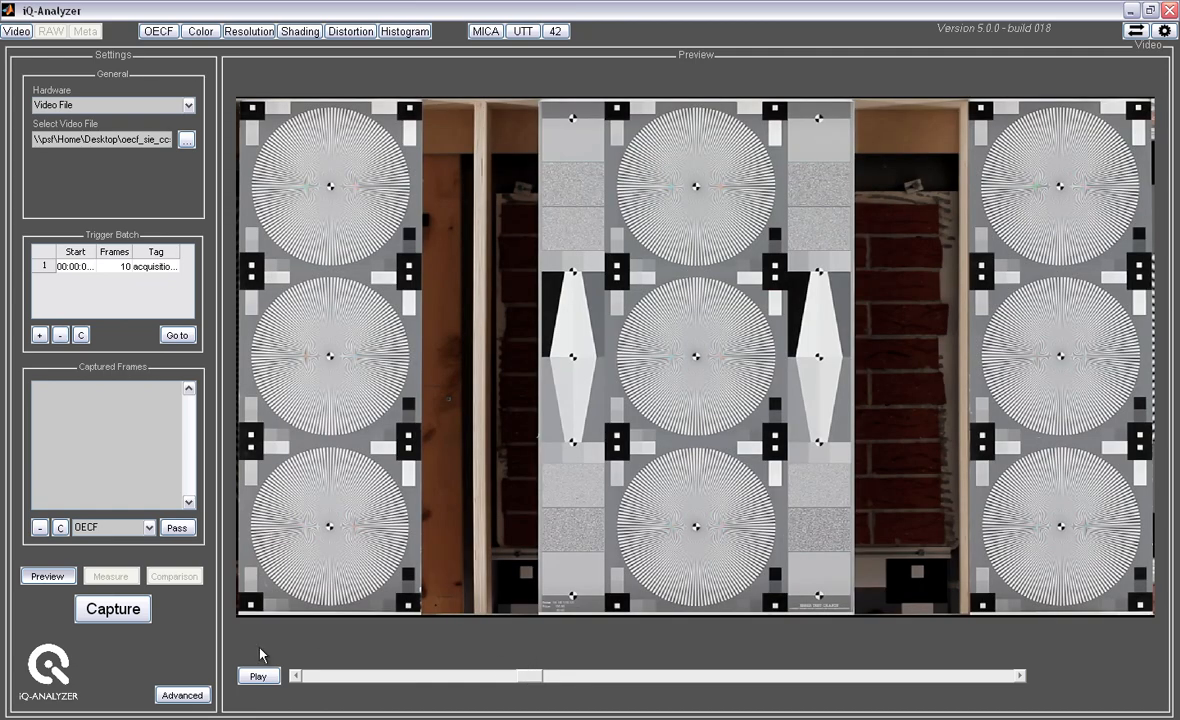
pyautogui.click(39, 335)
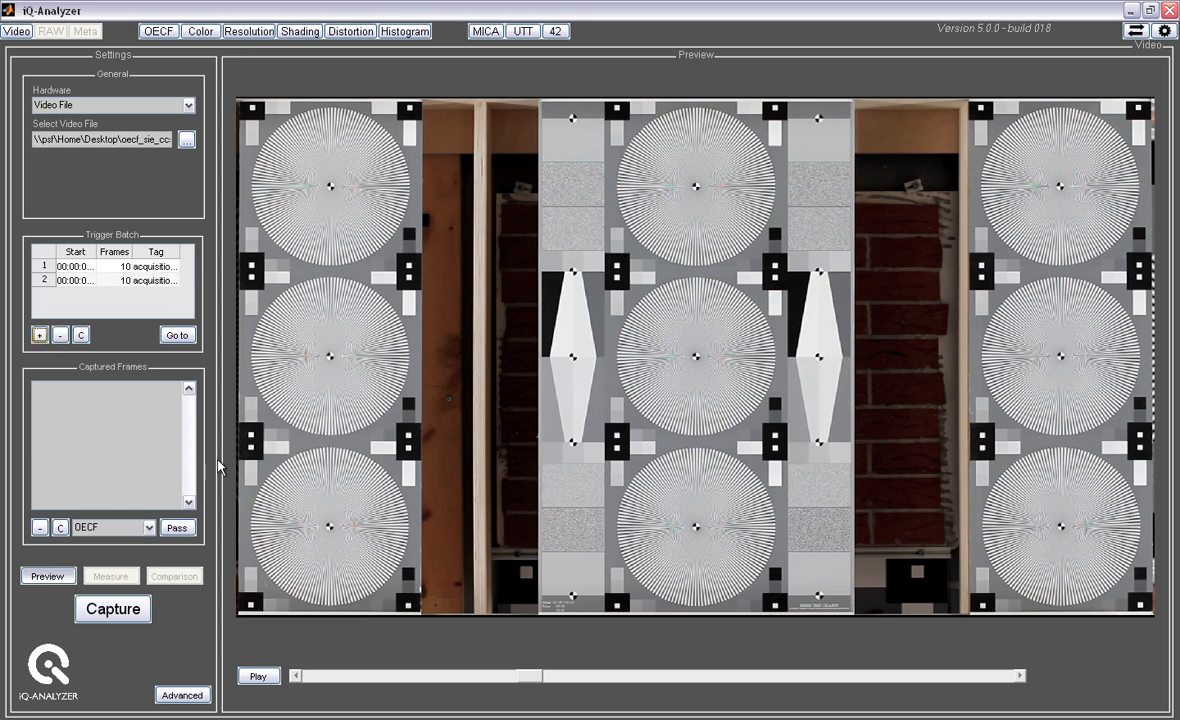
pyautogui.moveTo(530, 676); pyautogui.dragTo(698, 684)
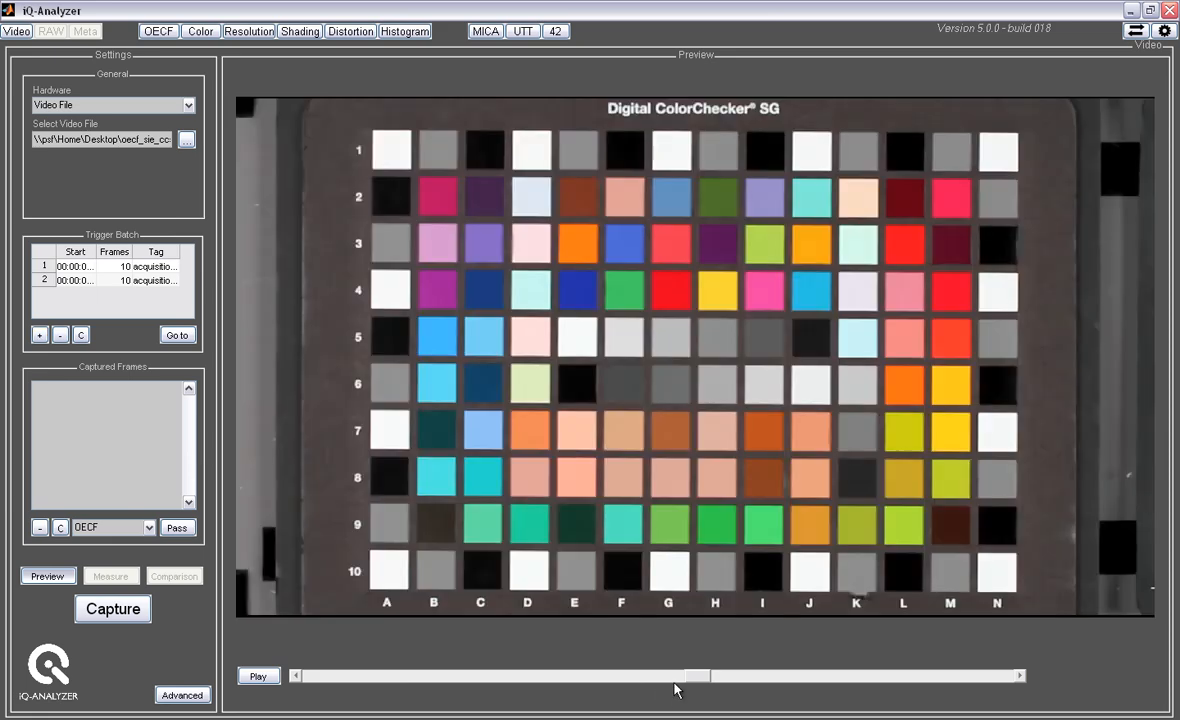
pyautogui.click(39, 334)
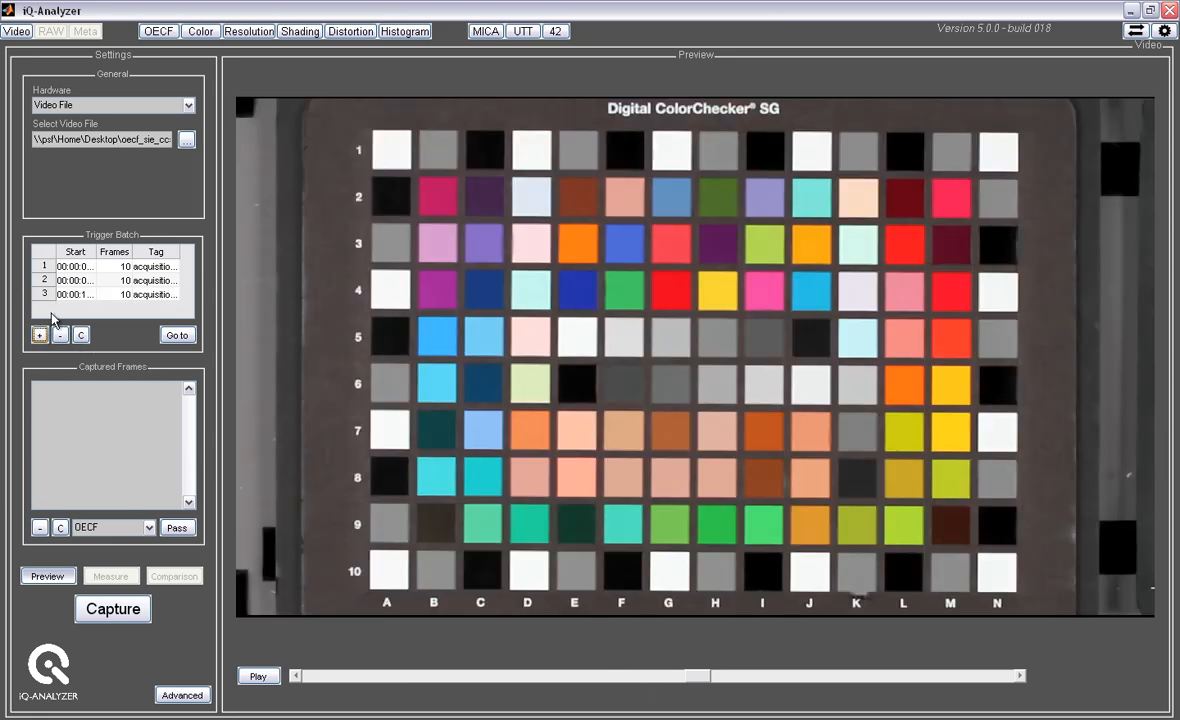
# Set each of the three triggers' Frames count to 1.
pyautogui.click(116, 266)
pyautogui.write('1')
pyautogui.click(114, 280)
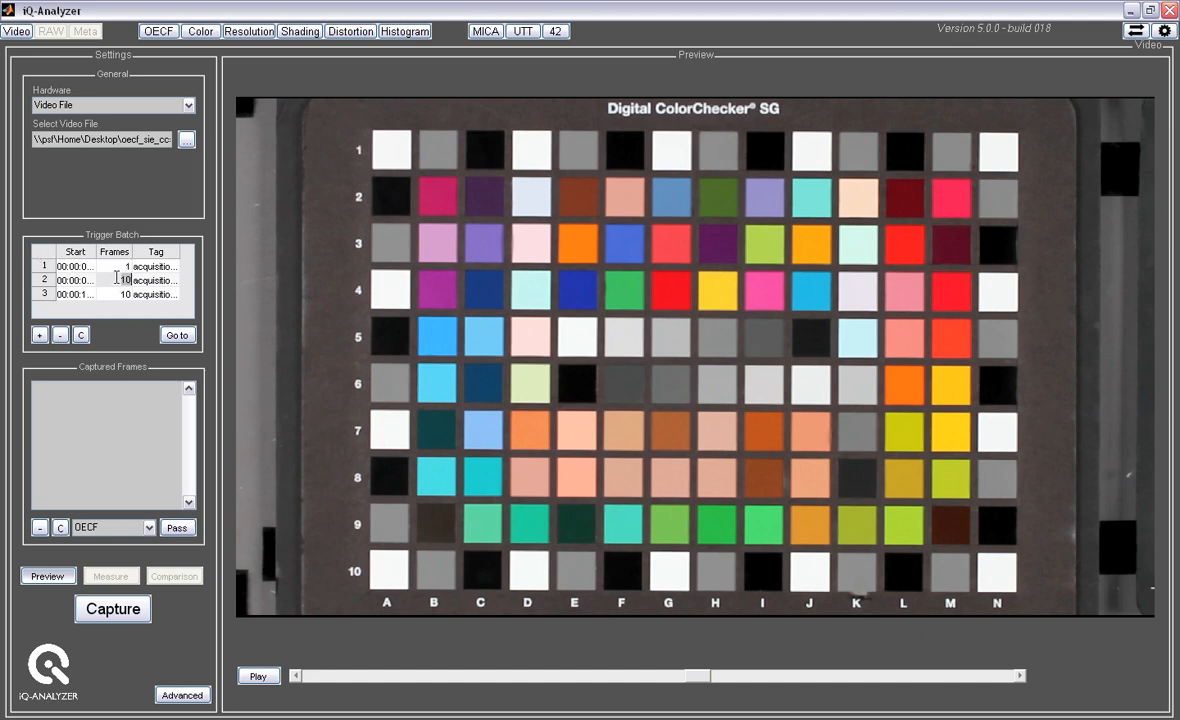
pyautogui.write('1')
pyautogui.click(114, 294)
pyautogui.write('1')
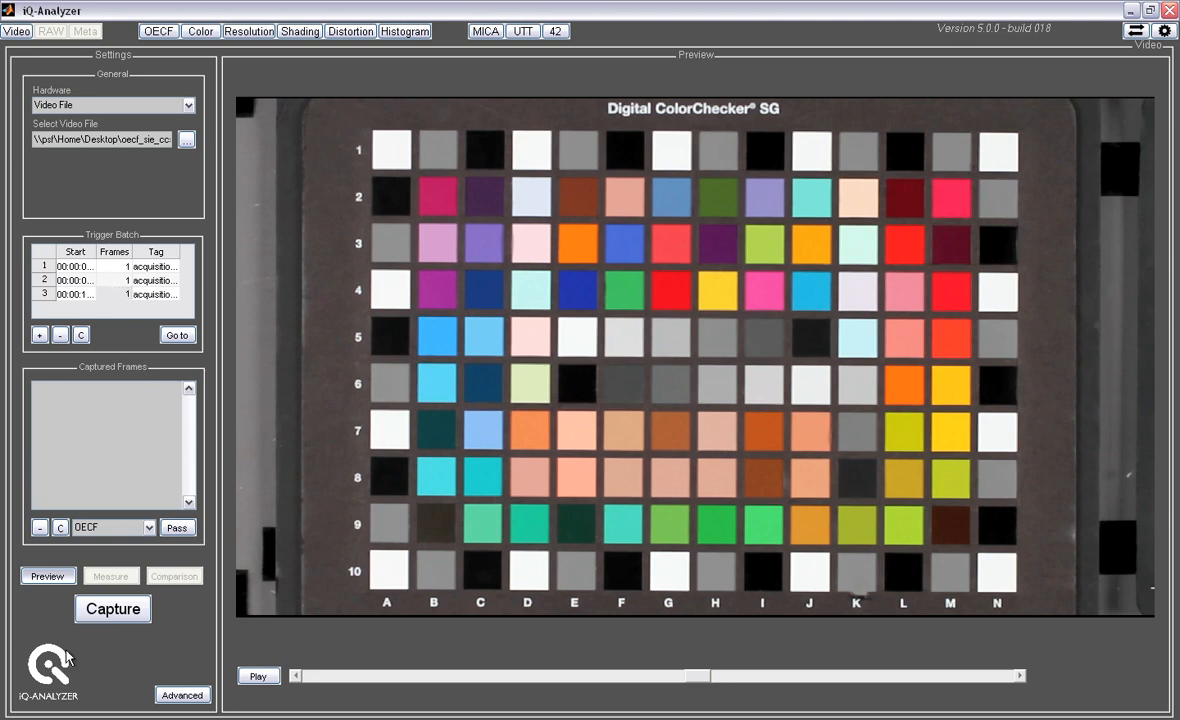
pyautogui.click(113, 609)
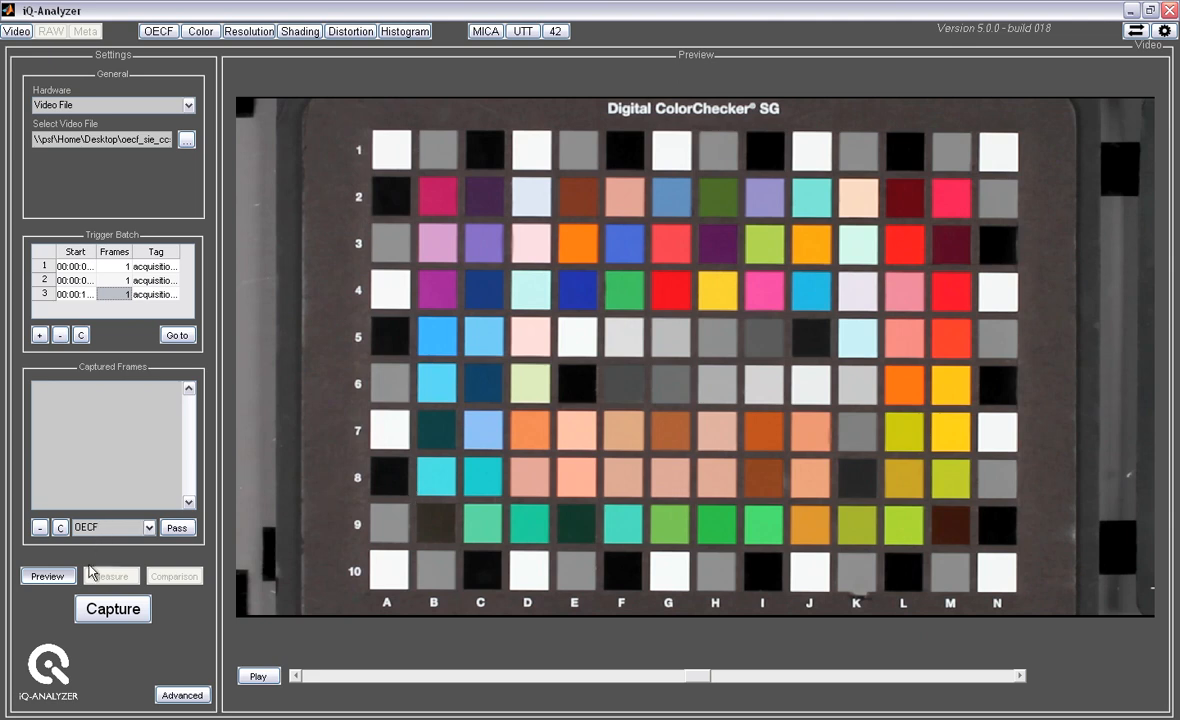
# Capture frames for all triggers, select the first captured frame and keep OECF as target module.
pyautogui.click(113, 609)
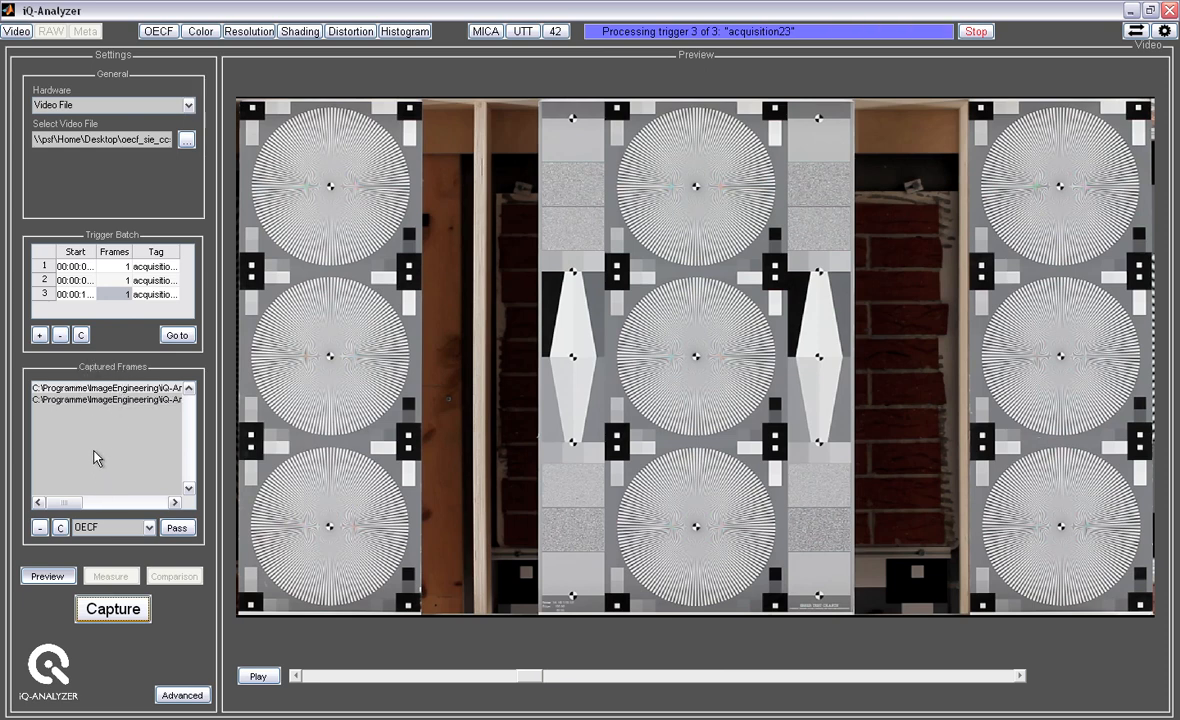
pyautogui.click(112, 388)
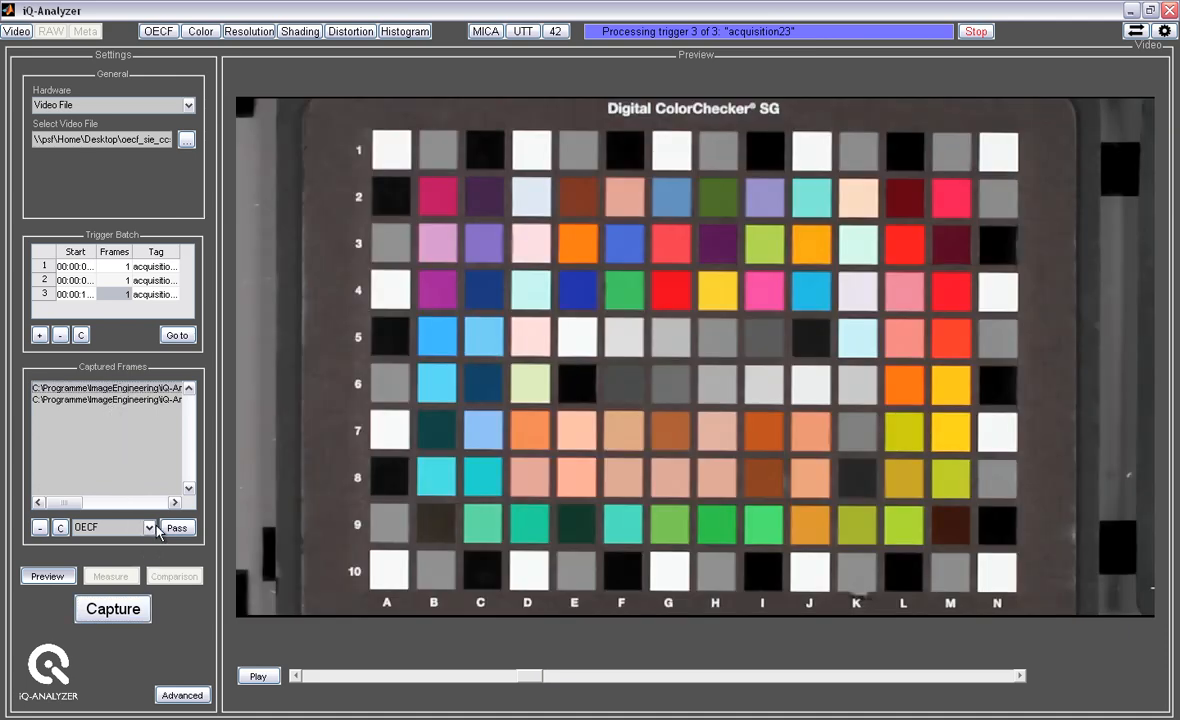
pyautogui.click(148, 527)
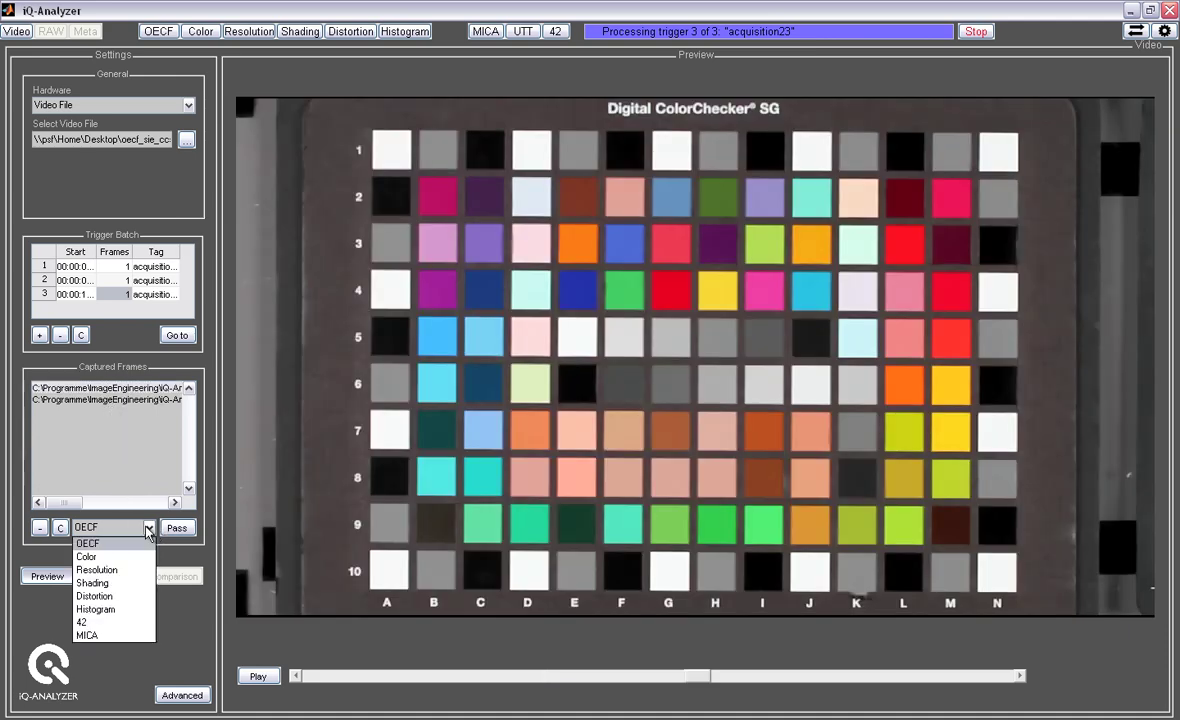
pyautogui.click(97, 545)
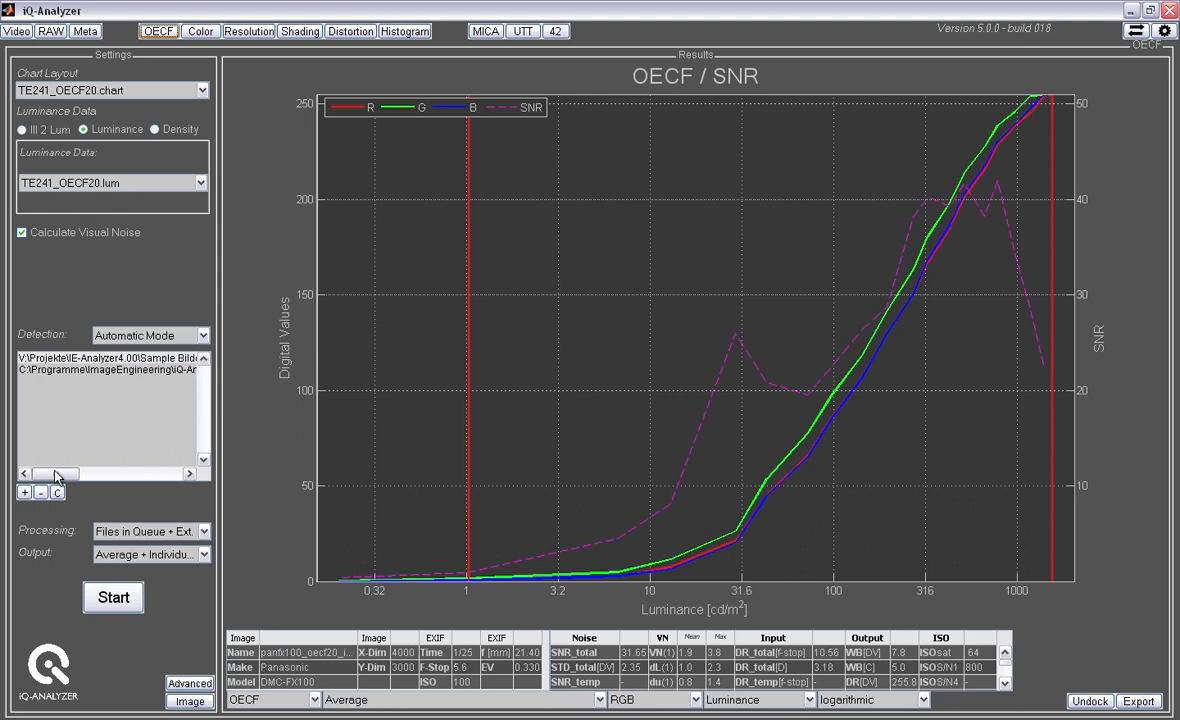
pyautogui.moveTo(55, 474); pyautogui.dragTo(160, 474)
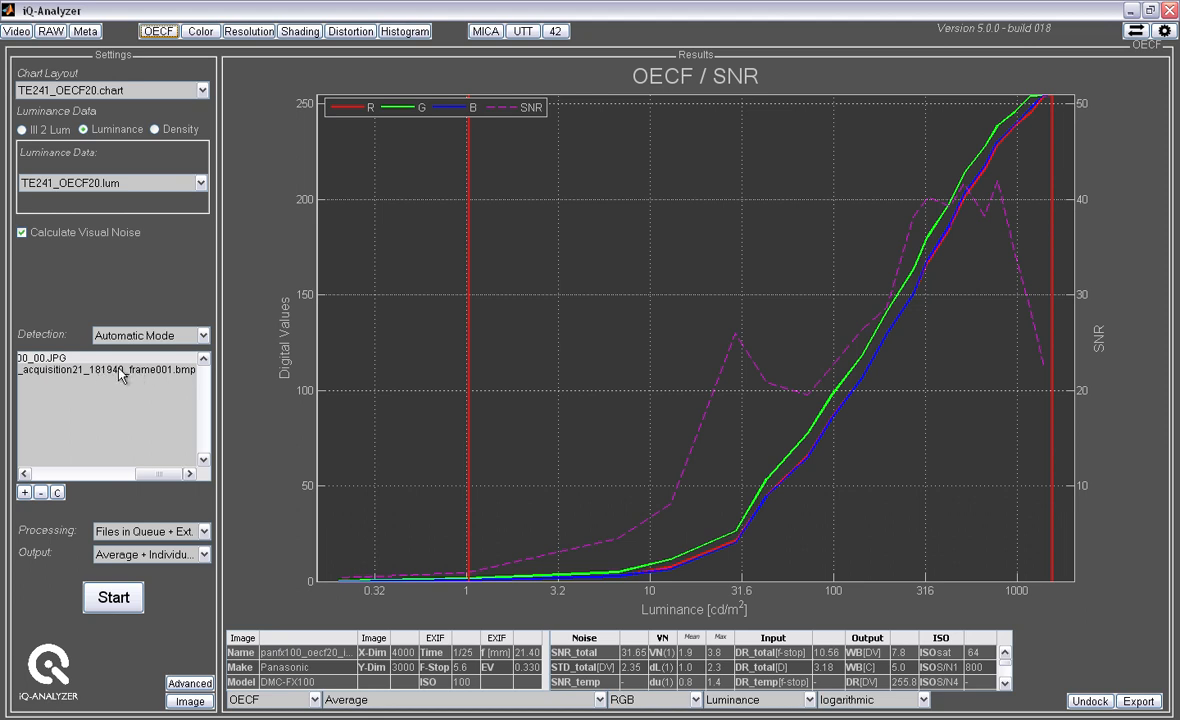
# Remove an image from the OECF file list and dismiss the resulting error message.
pyautogui.click(41, 492)
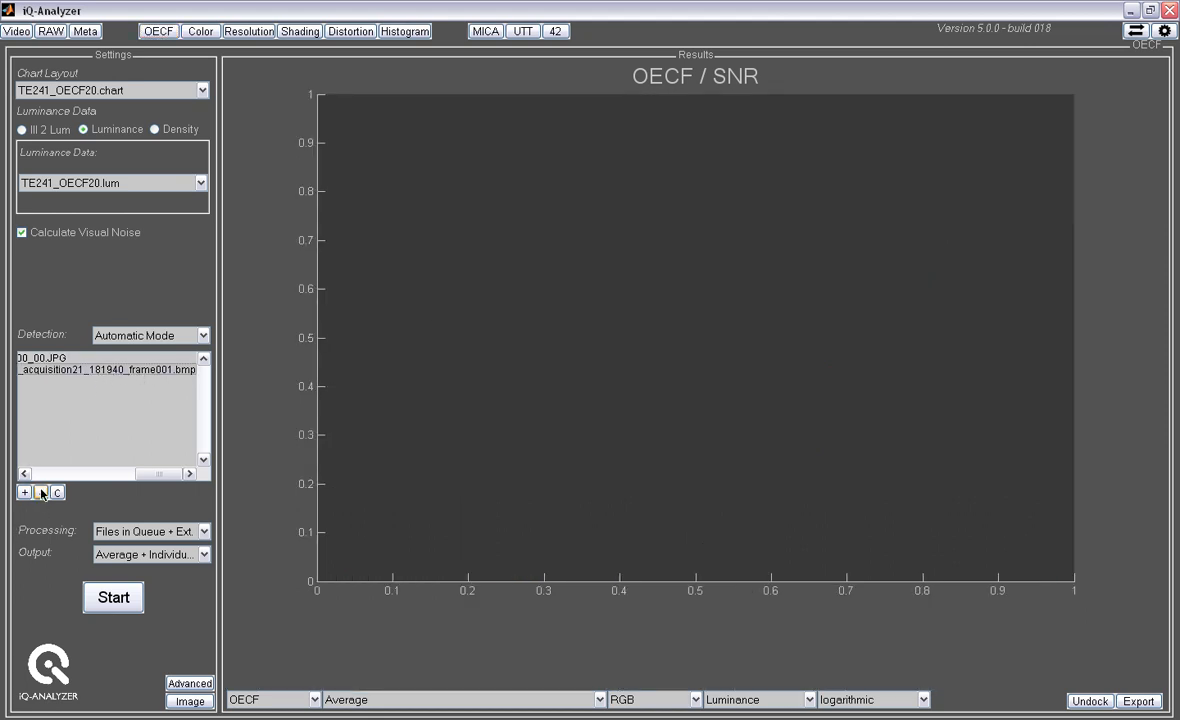
pyautogui.press('Return')
pyautogui.moveTo(150, 474); pyautogui.dragTo(84, 474)
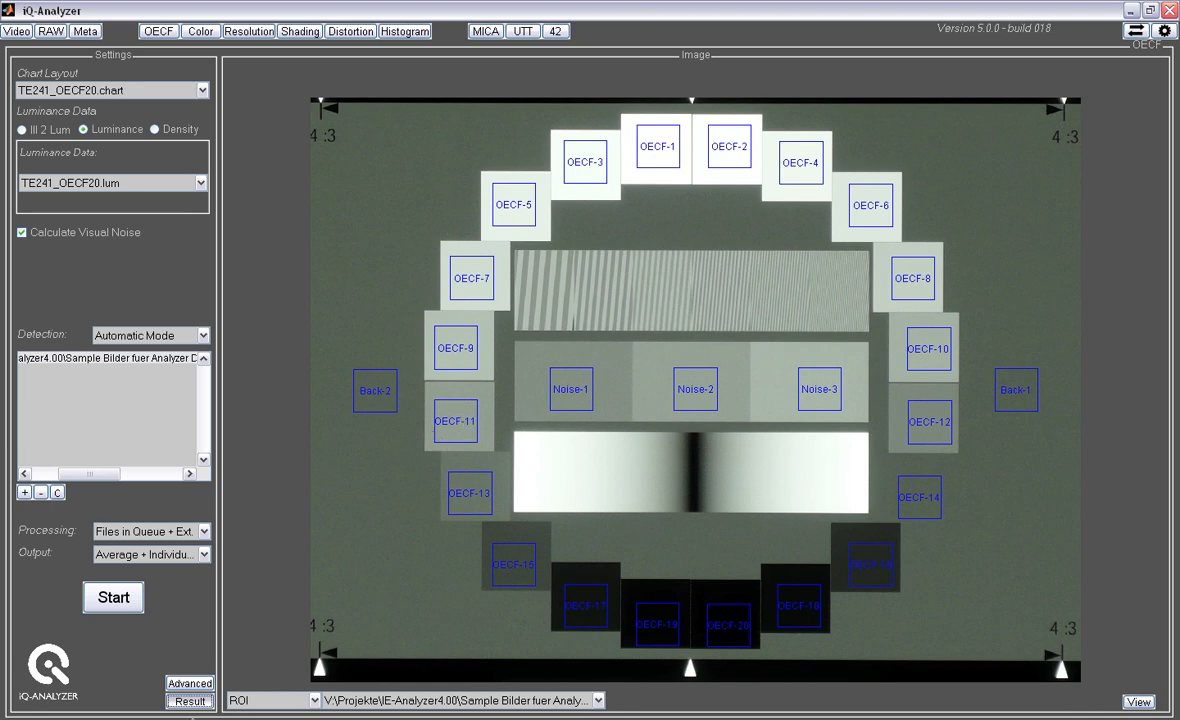
# Return from the chart image to the OECF/SNR results plot.
pyautogui.click(190, 700)
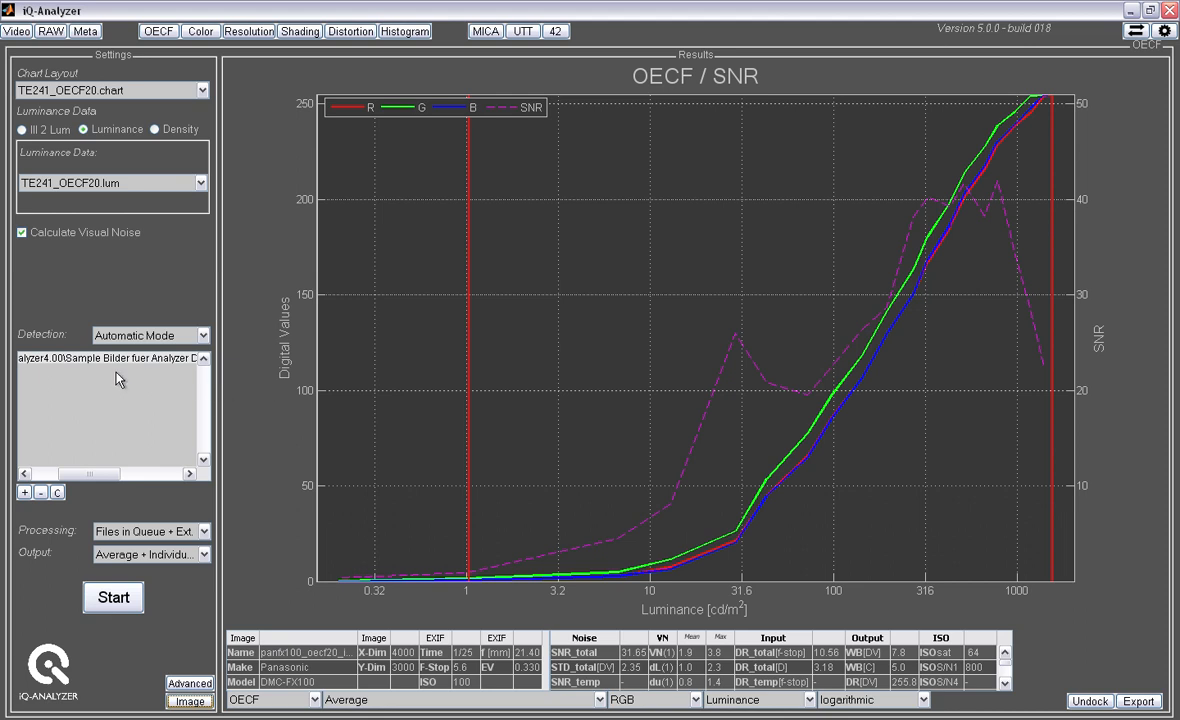
pyautogui.moveTo(90, 473); pyautogui.dragTo(152, 473)
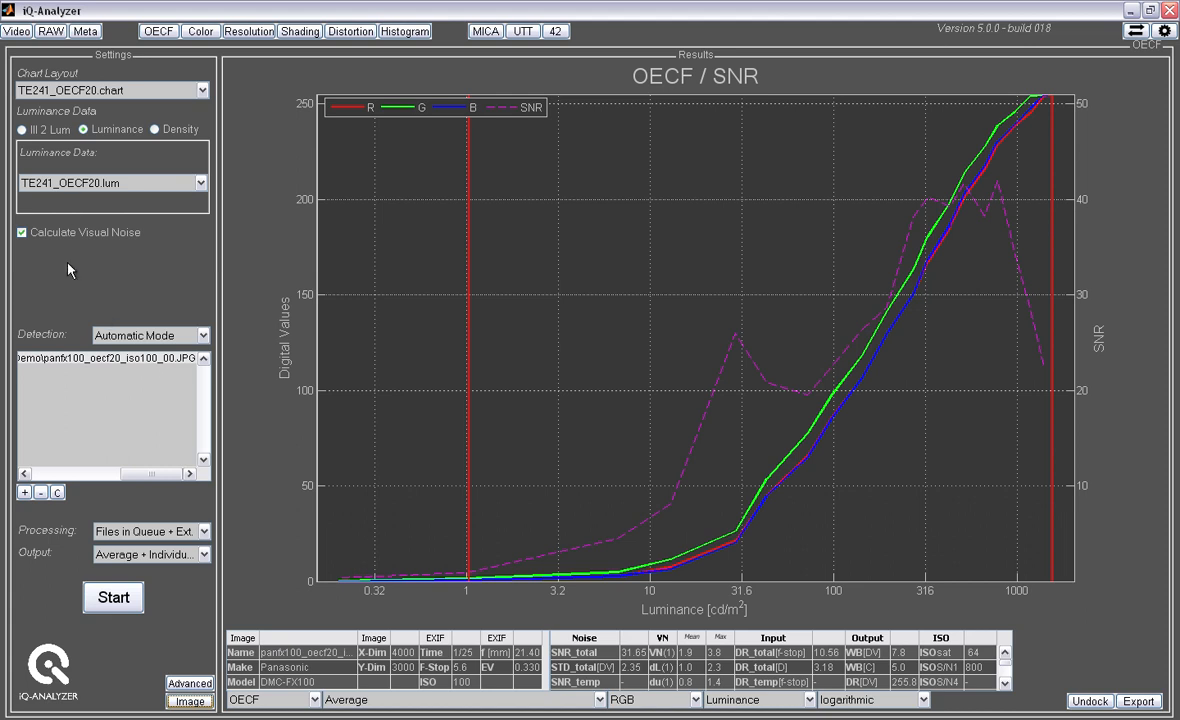
pyautogui.click(52, 31)
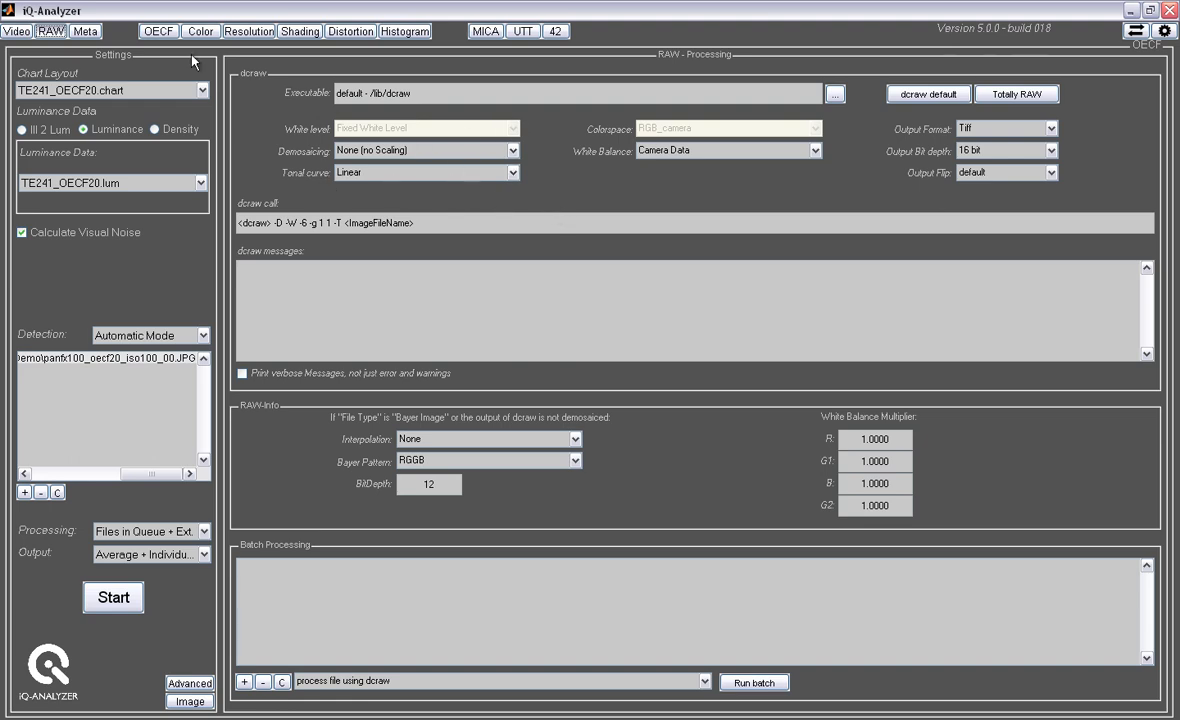
pyautogui.click(52, 31)
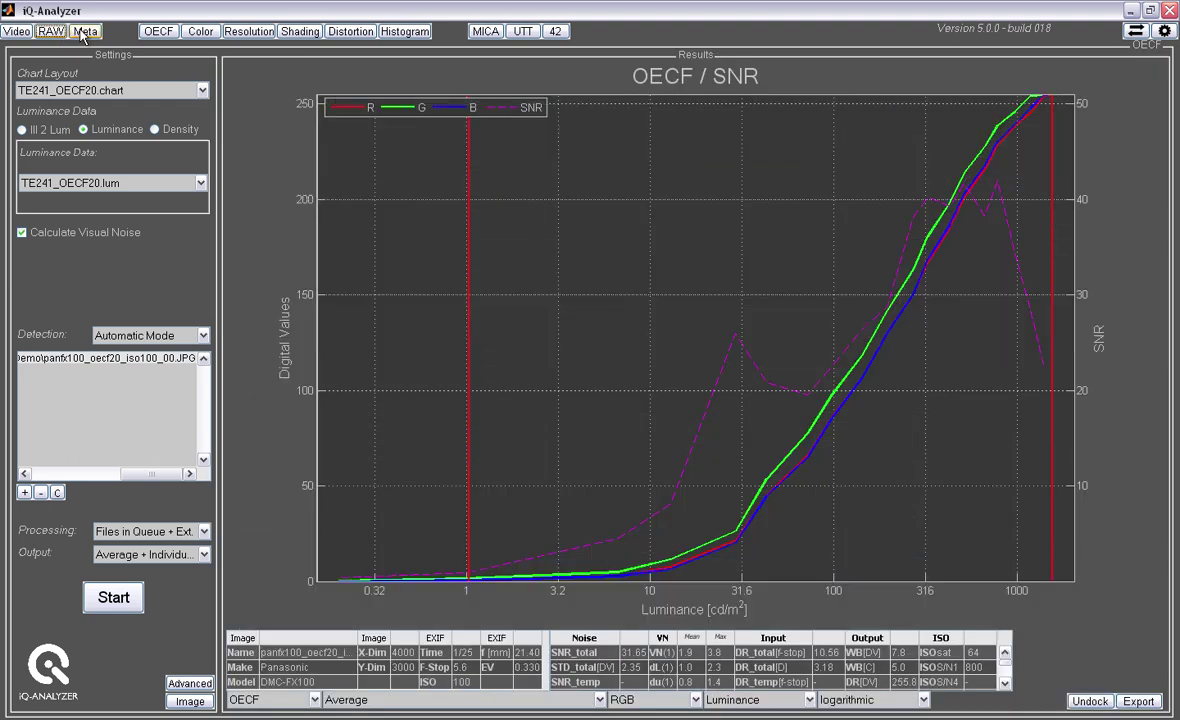
pyautogui.click(85, 31)
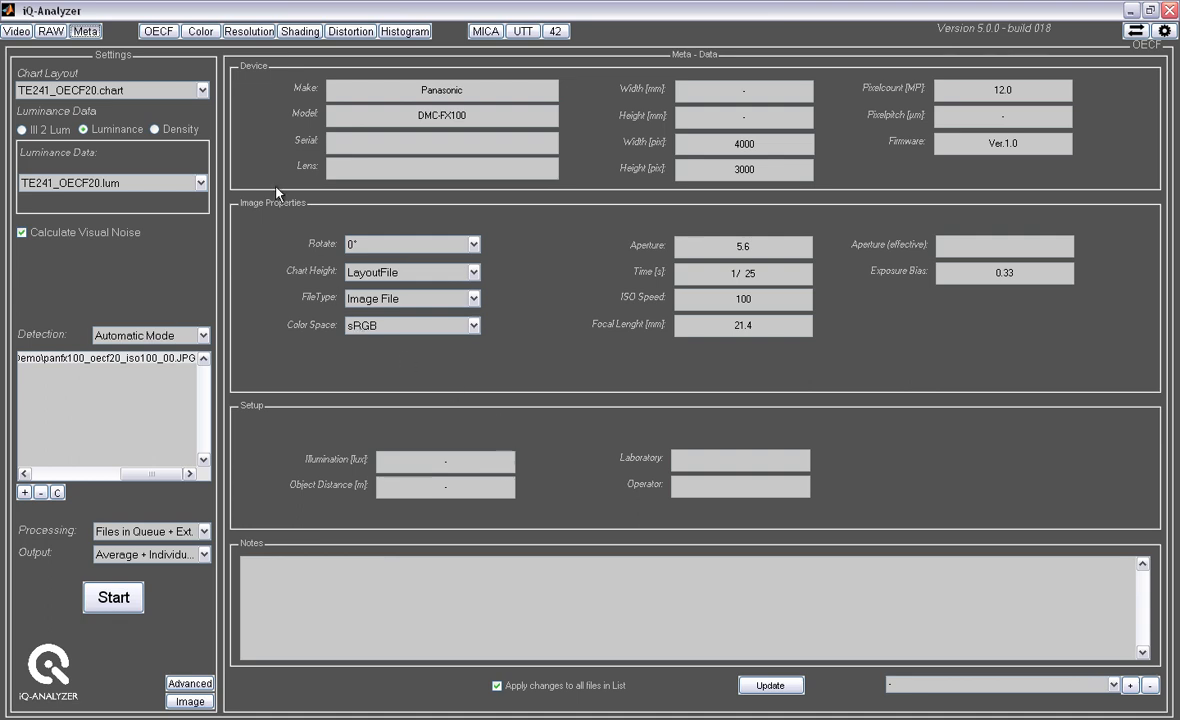
pyautogui.click(157, 31)
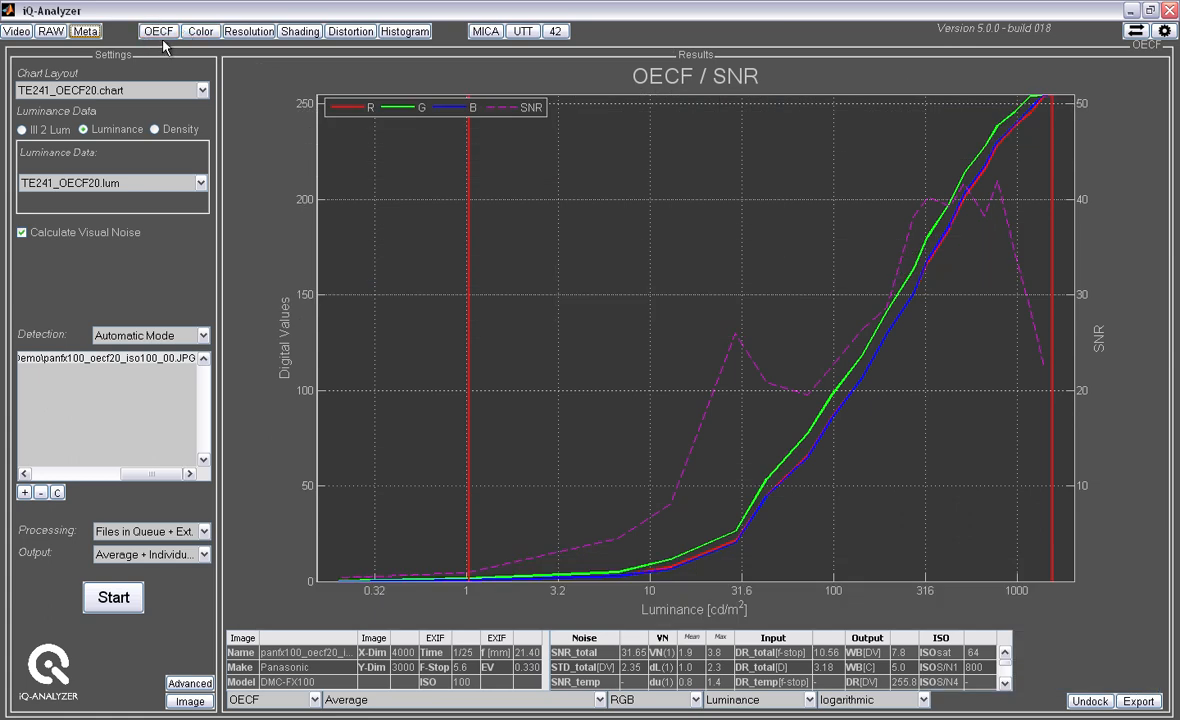
# Show the Color module results as a numerical Delta E grid, then as Visual Comparison patches.
pyautogui.click(200, 31)
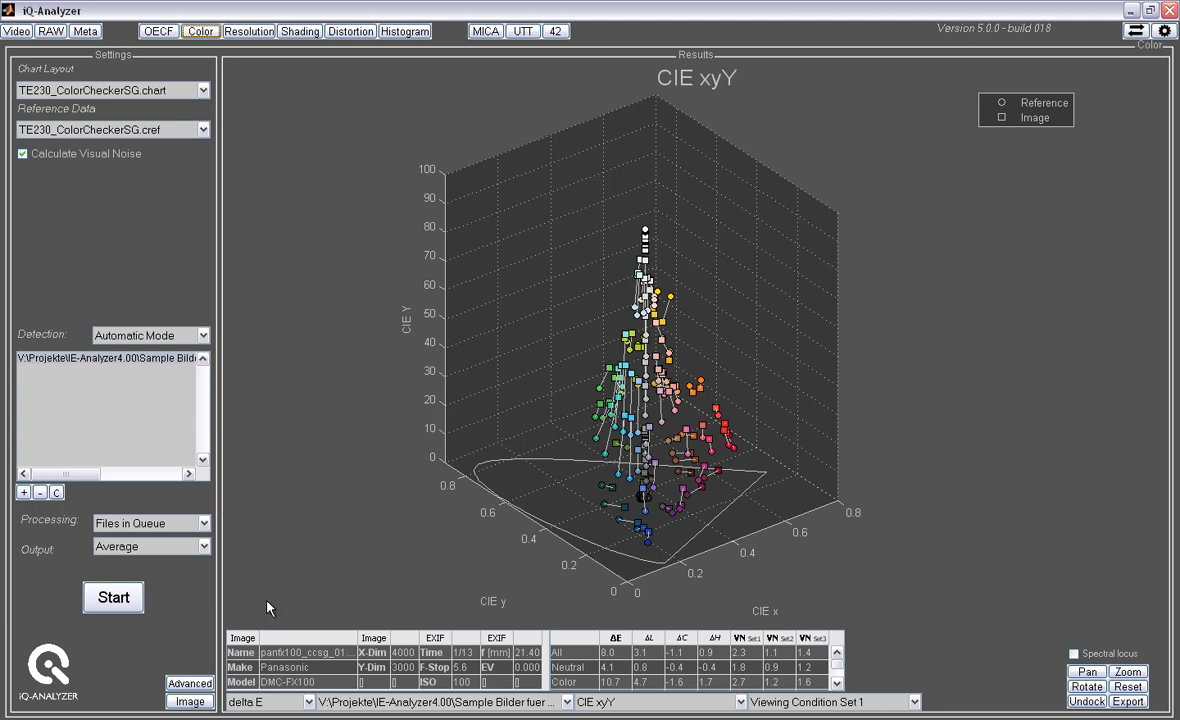
pyautogui.click(254, 702)
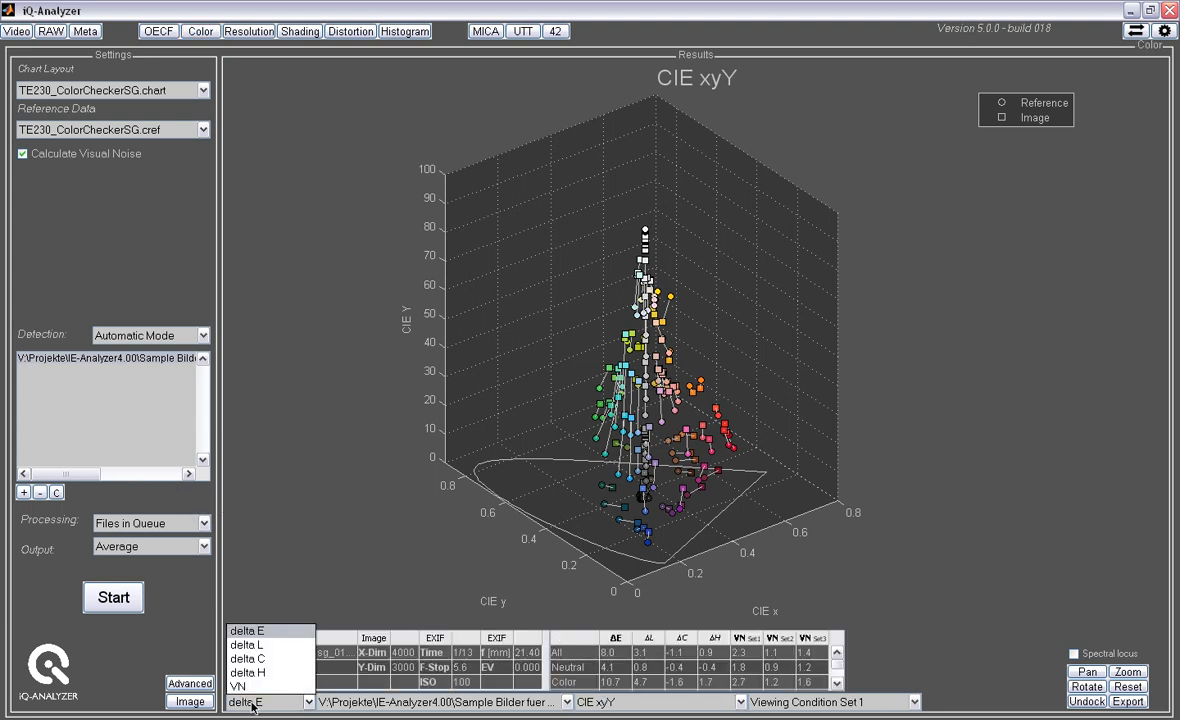
pyautogui.click(254, 702)
pyautogui.click(640, 702)
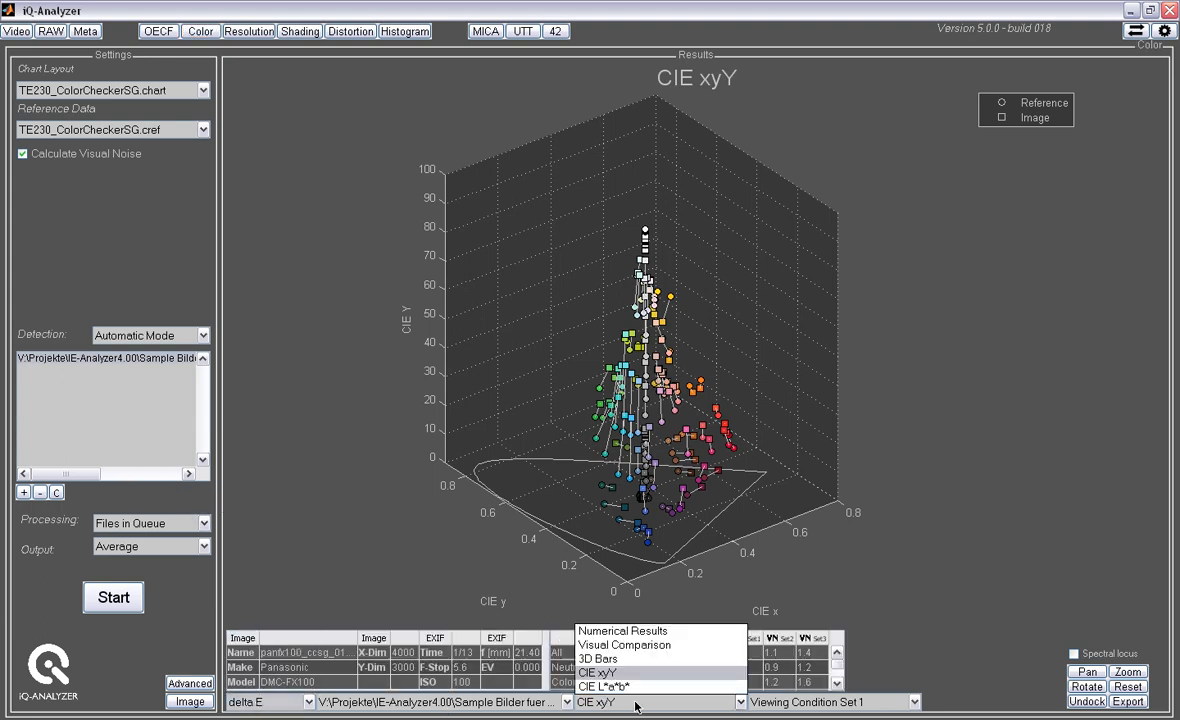
pyautogui.click(625, 633)
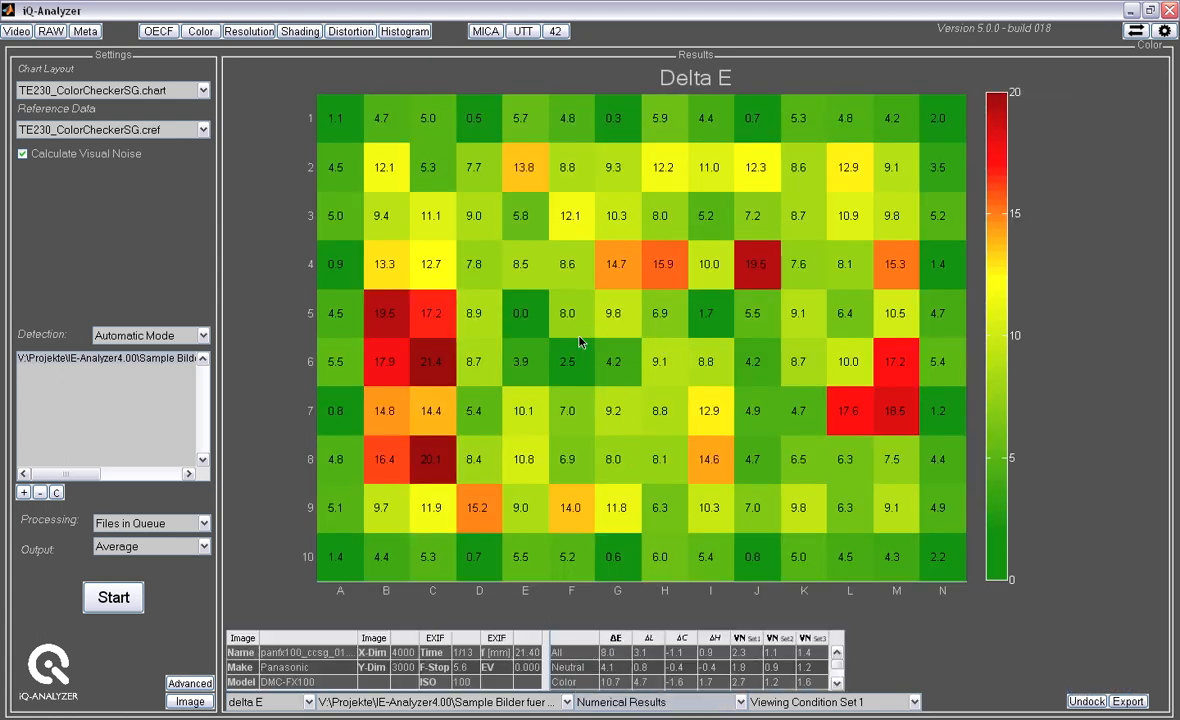
pyautogui.click(650, 702)
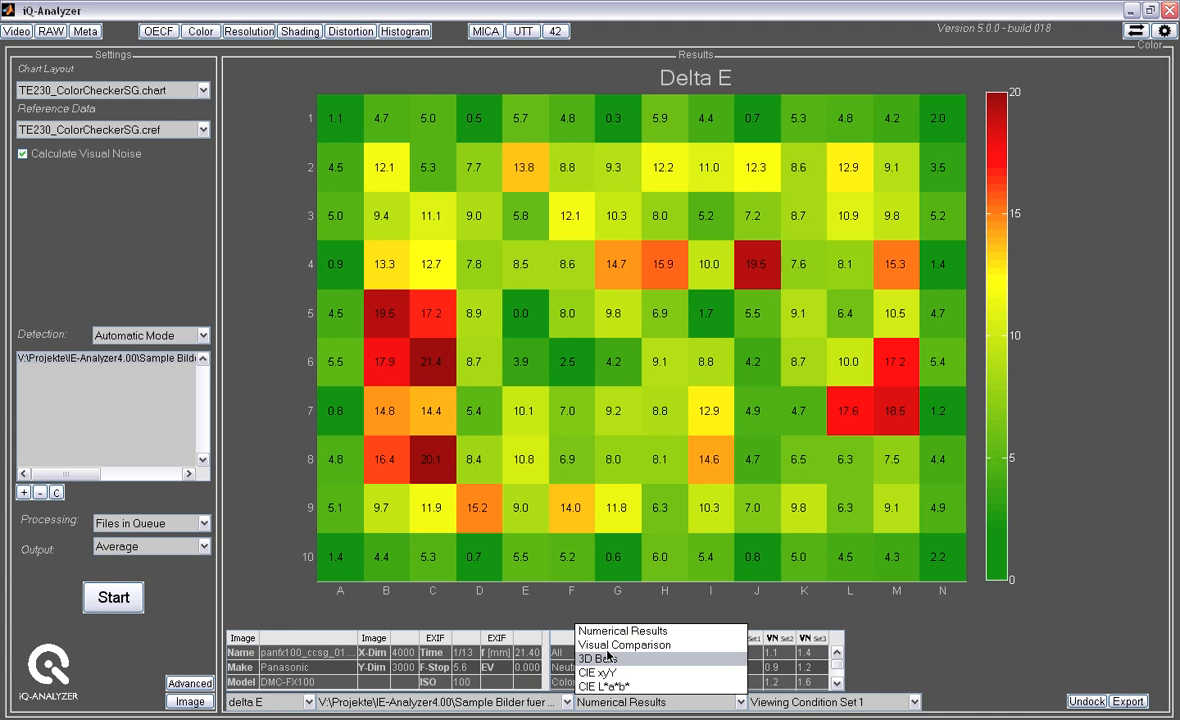
pyautogui.click(608, 645)
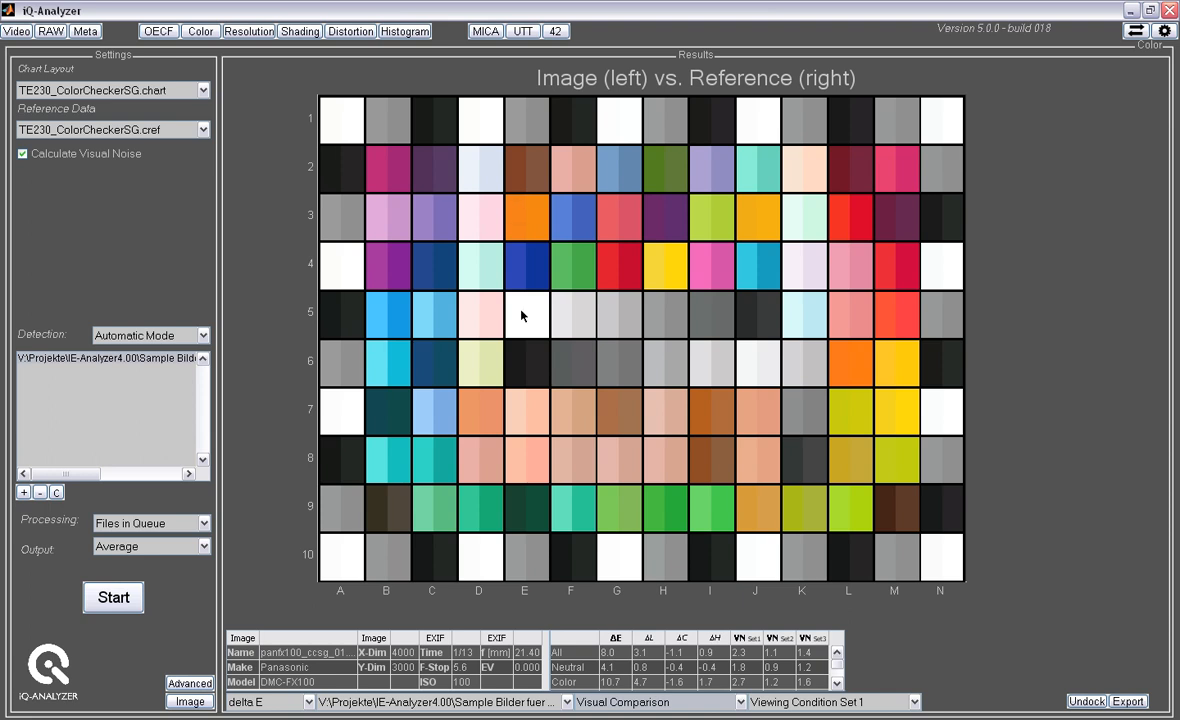
# Step the color display through Numerical Results, 3D Bars and finally the CIE xyY plot.
pyautogui.click(657, 702)
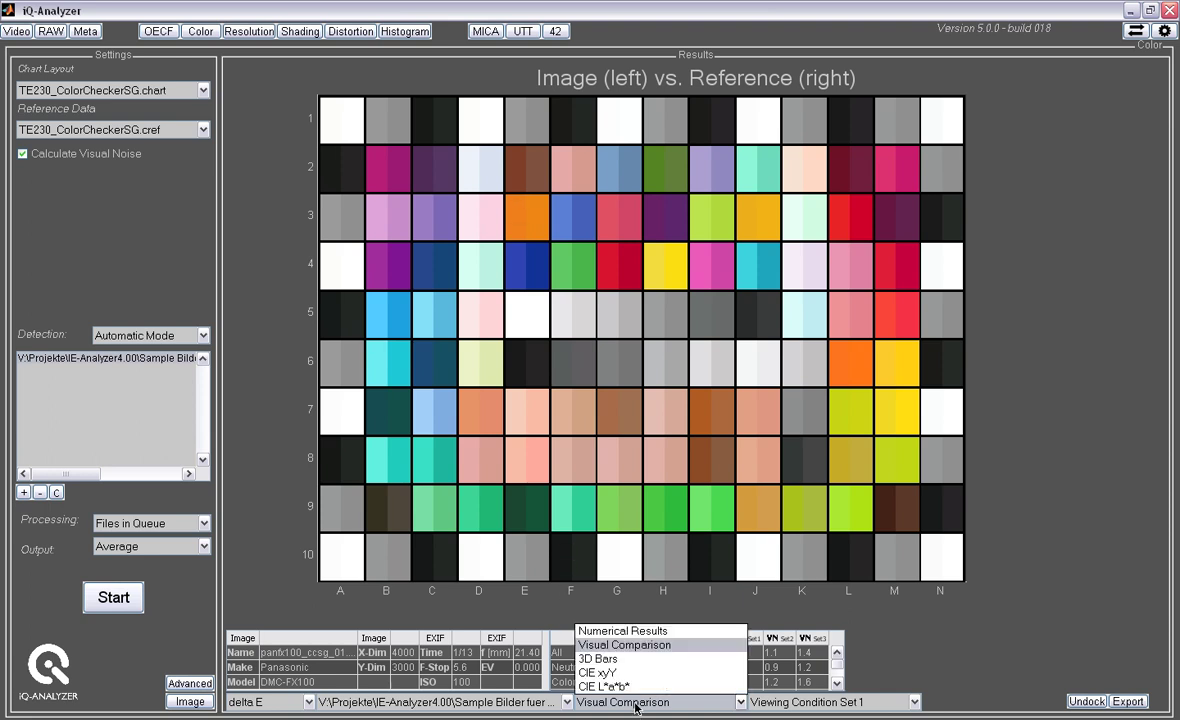
pyautogui.click(622, 631)
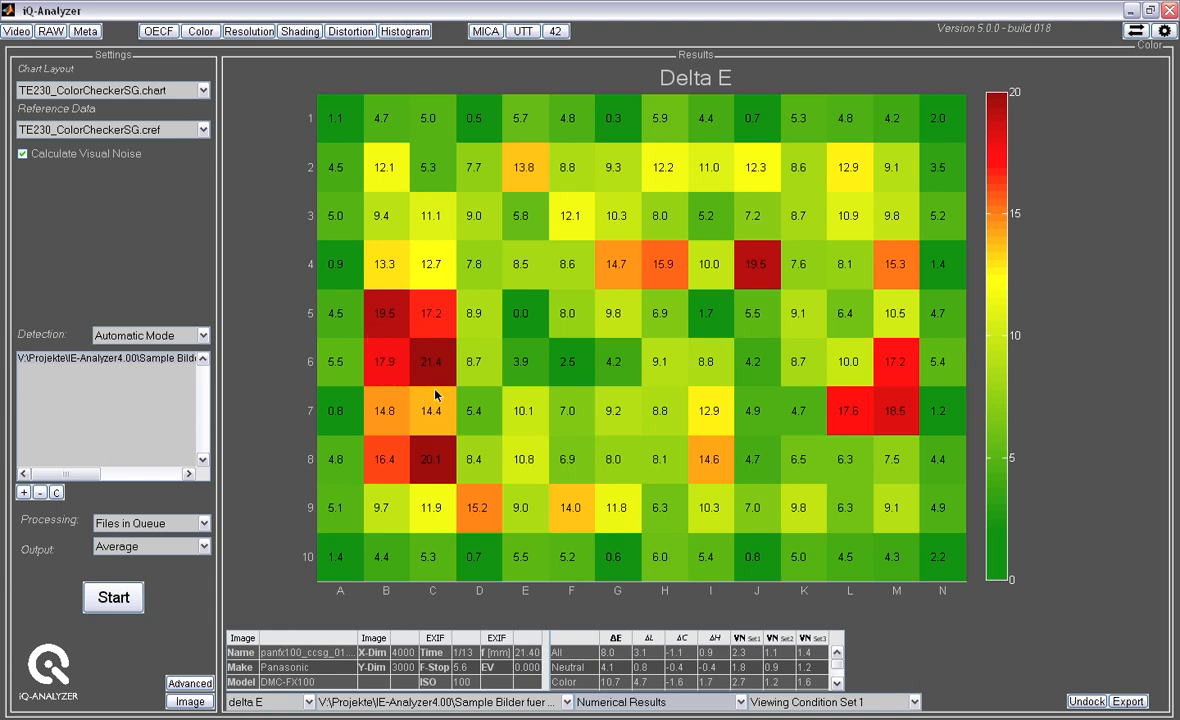
pyautogui.click(632, 702)
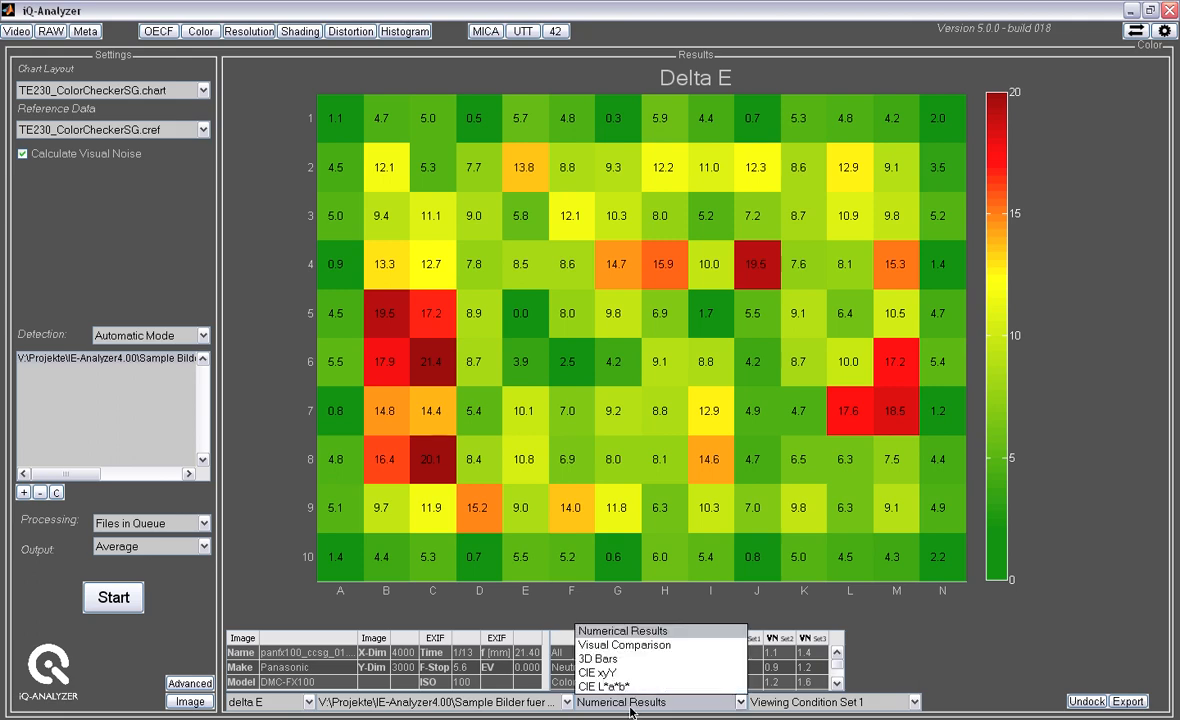
pyautogui.click(620, 663)
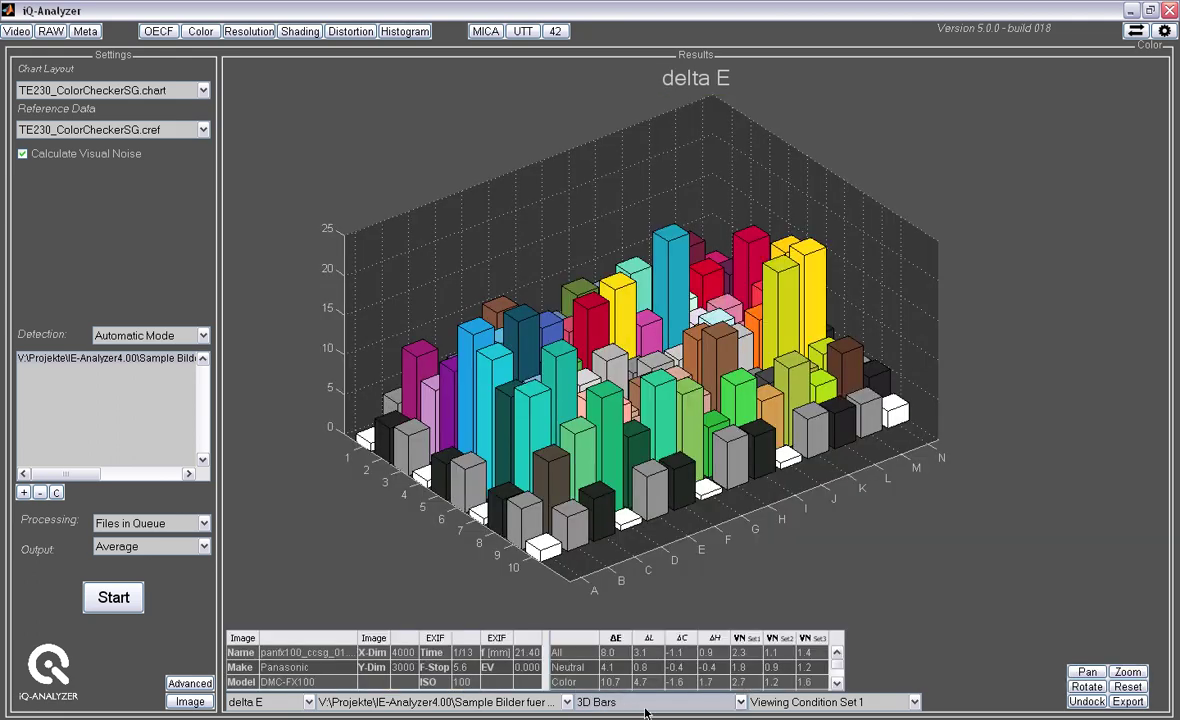
pyautogui.click(642, 702)
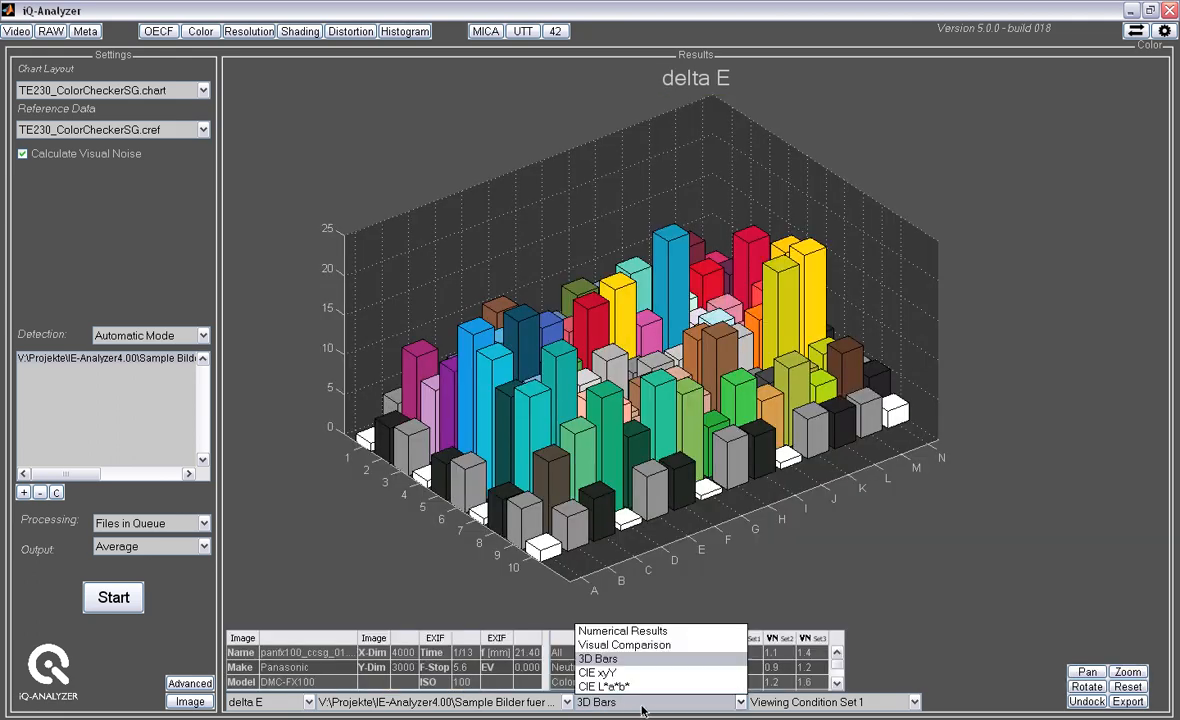
pyautogui.click(604, 672)
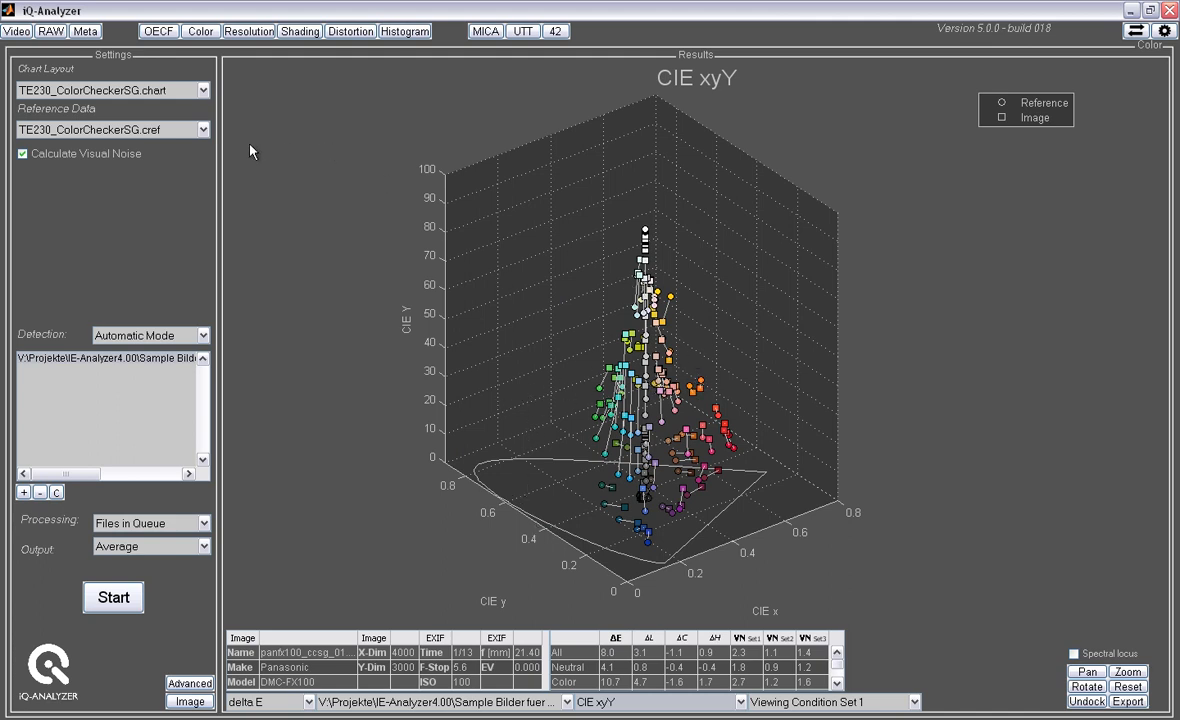
# Show the Resolution module's Siemens/MTF results, view the chart with ROIs, and return to the plot.
pyautogui.click(246, 32)
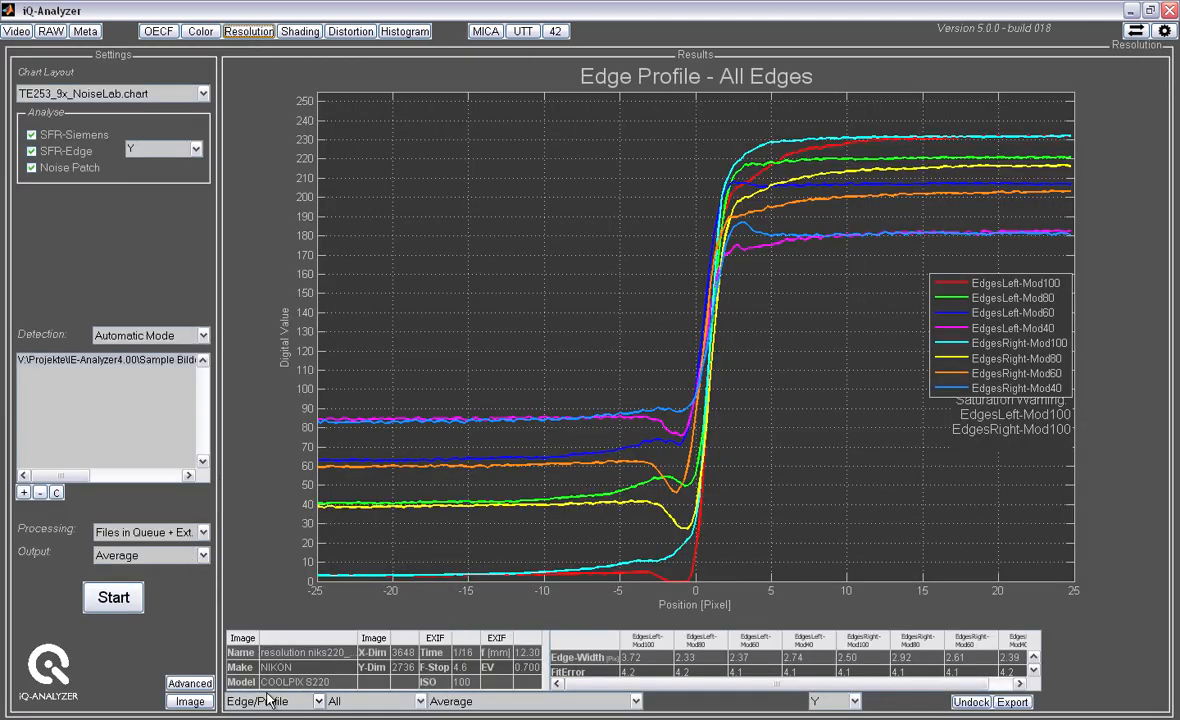
pyautogui.click(260, 700)
pyautogui.click(263, 630)
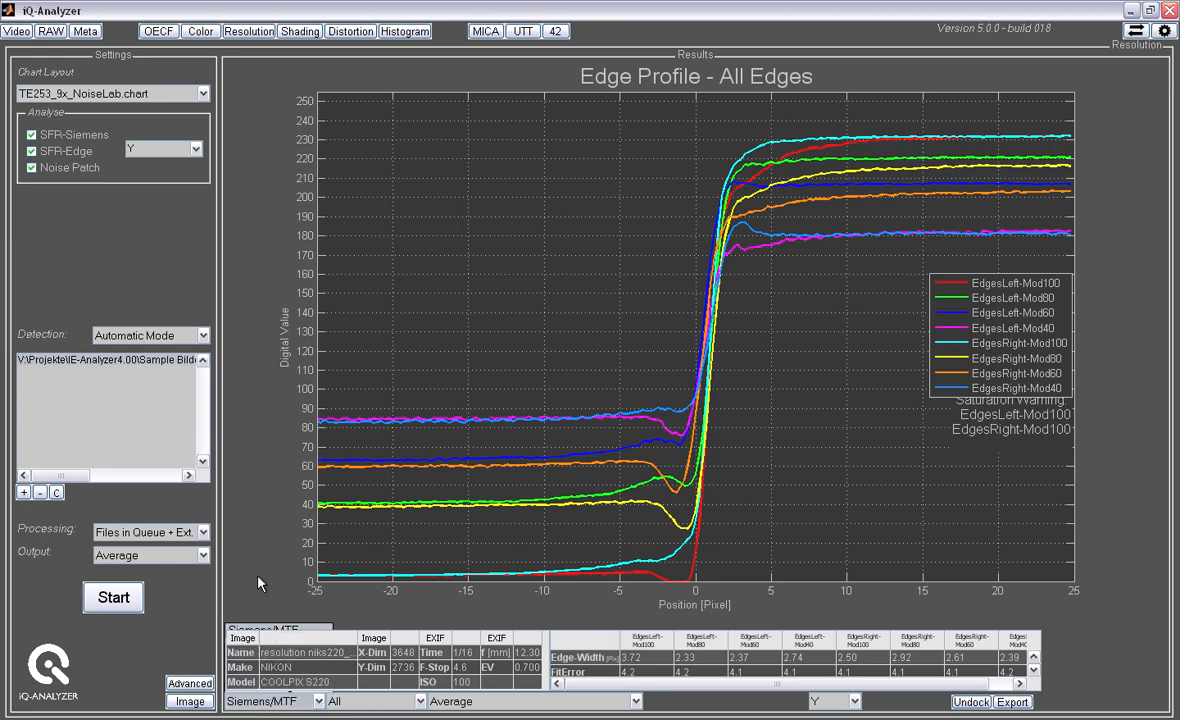
pyautogui.click(190, 702)
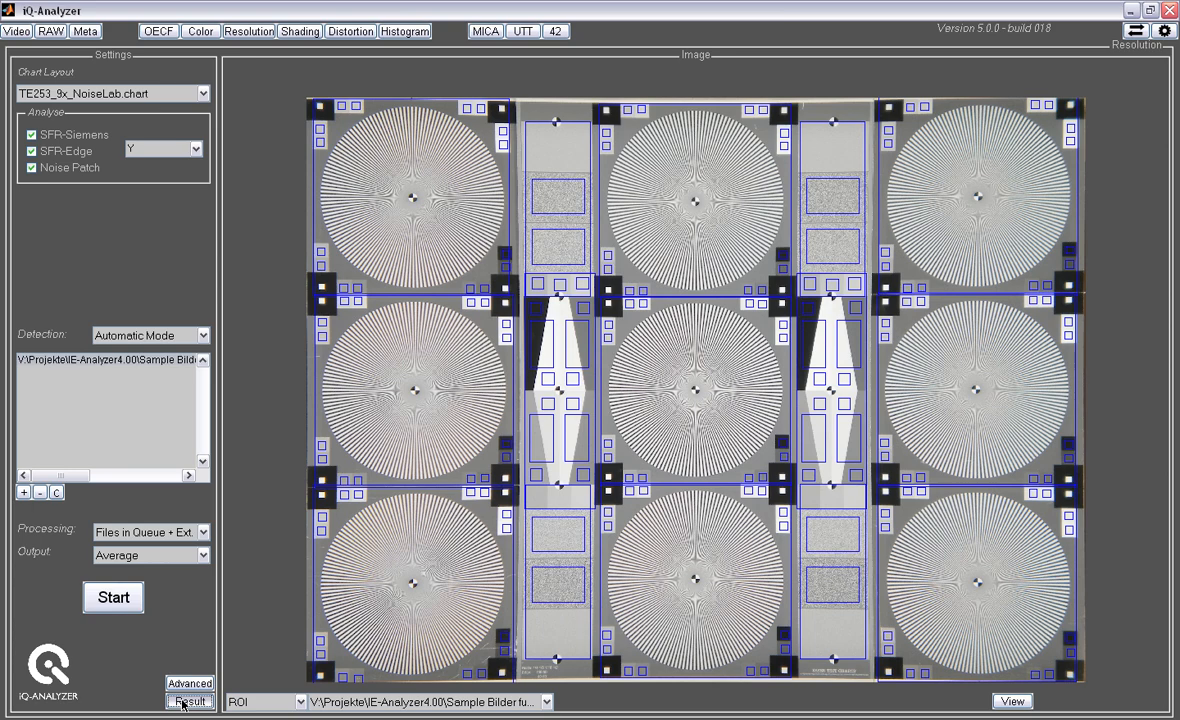
pyautogui.click(188, 701)
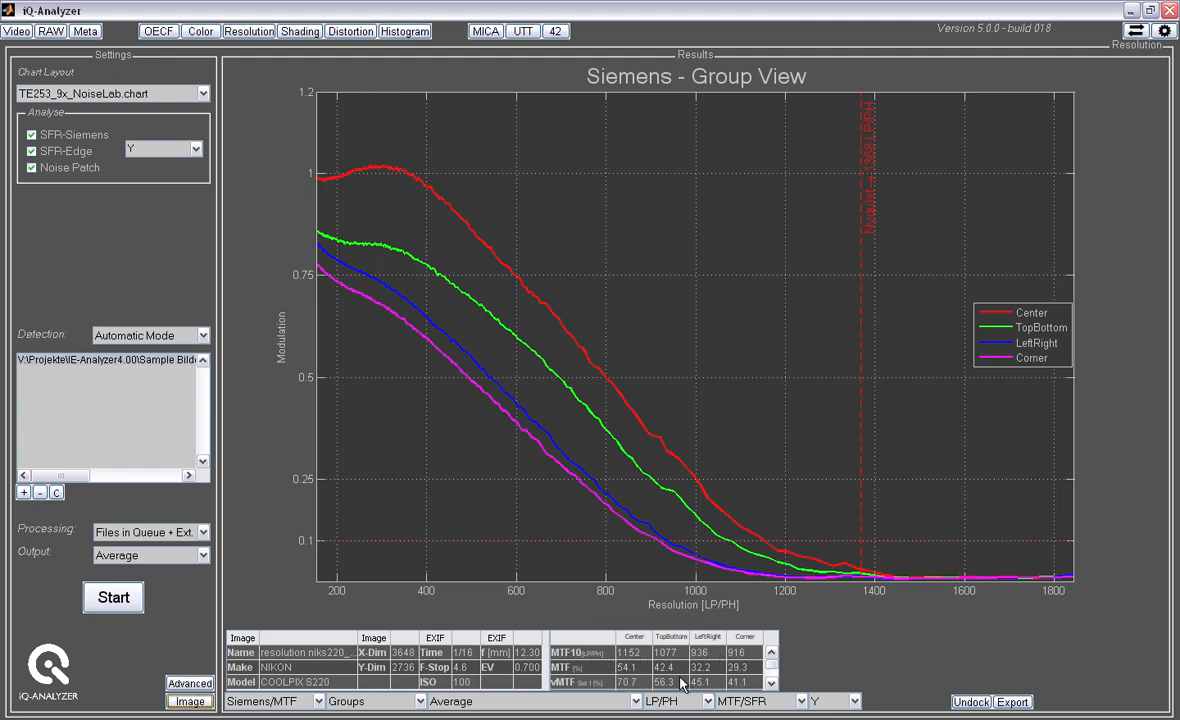
# Step the resolution results through Edge/Profile, Edge/SFR and Noise/Histogram views.
pyautogui.click(266, 706)
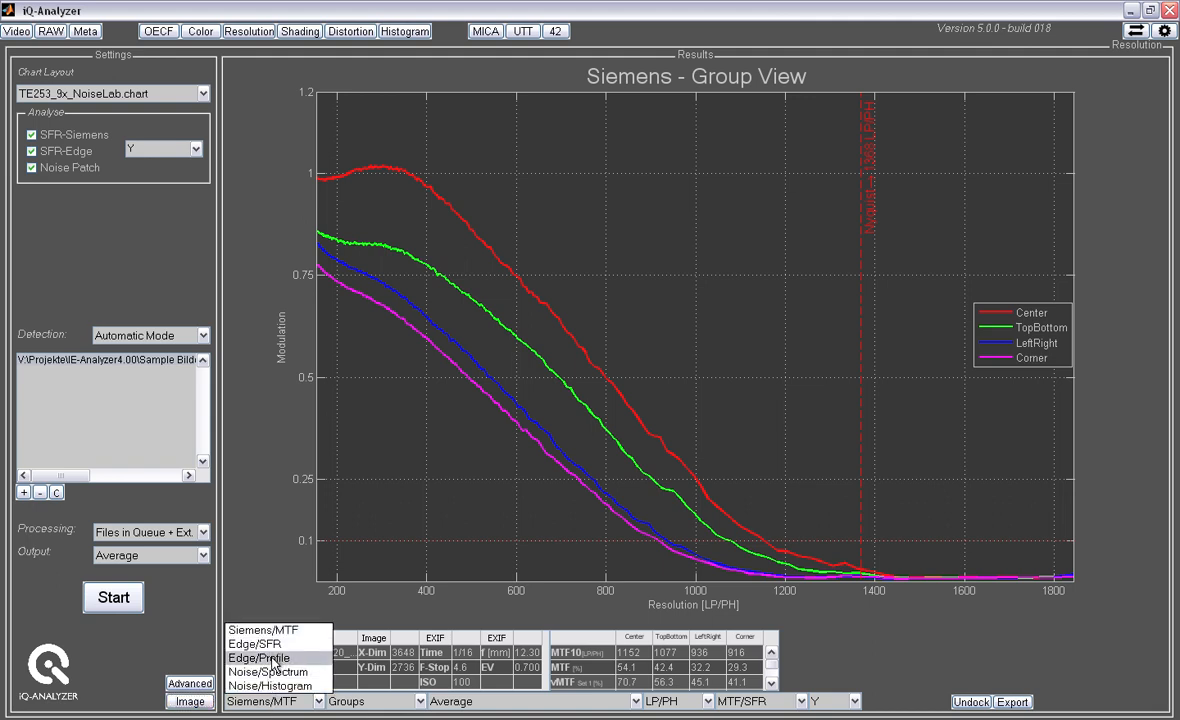
pyautogui.click(270, 658)
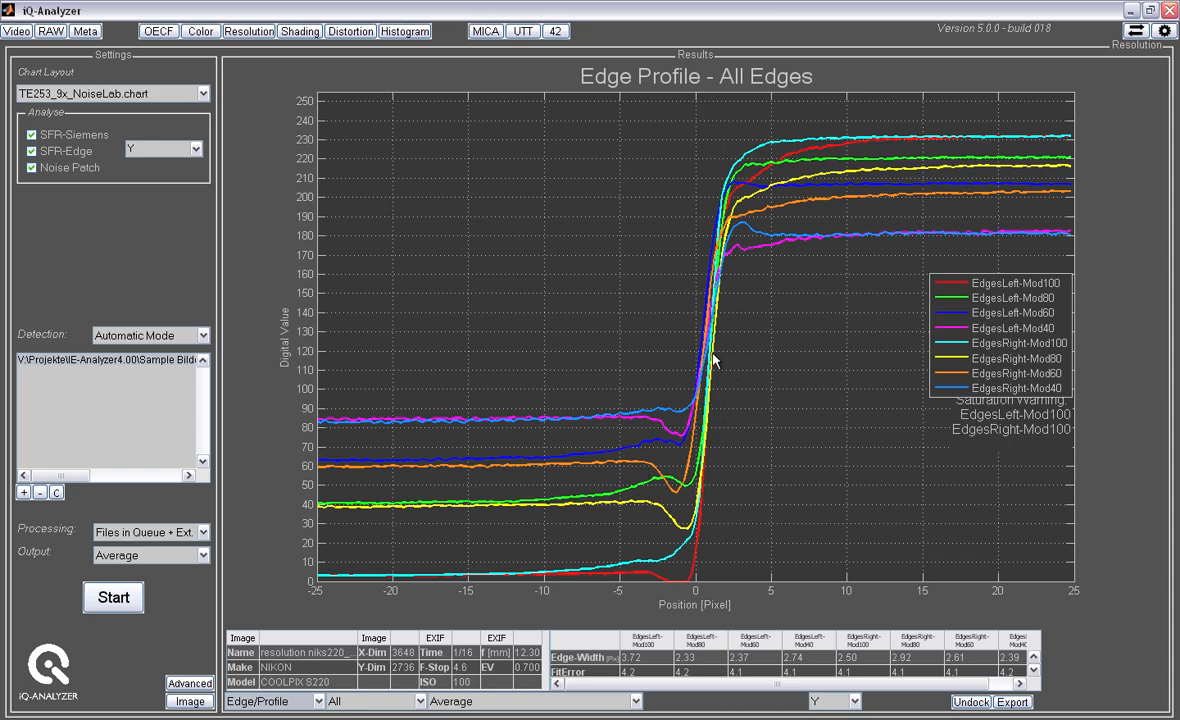
pyautogui.click(275, 701)
pyautogui.click(256, 644)
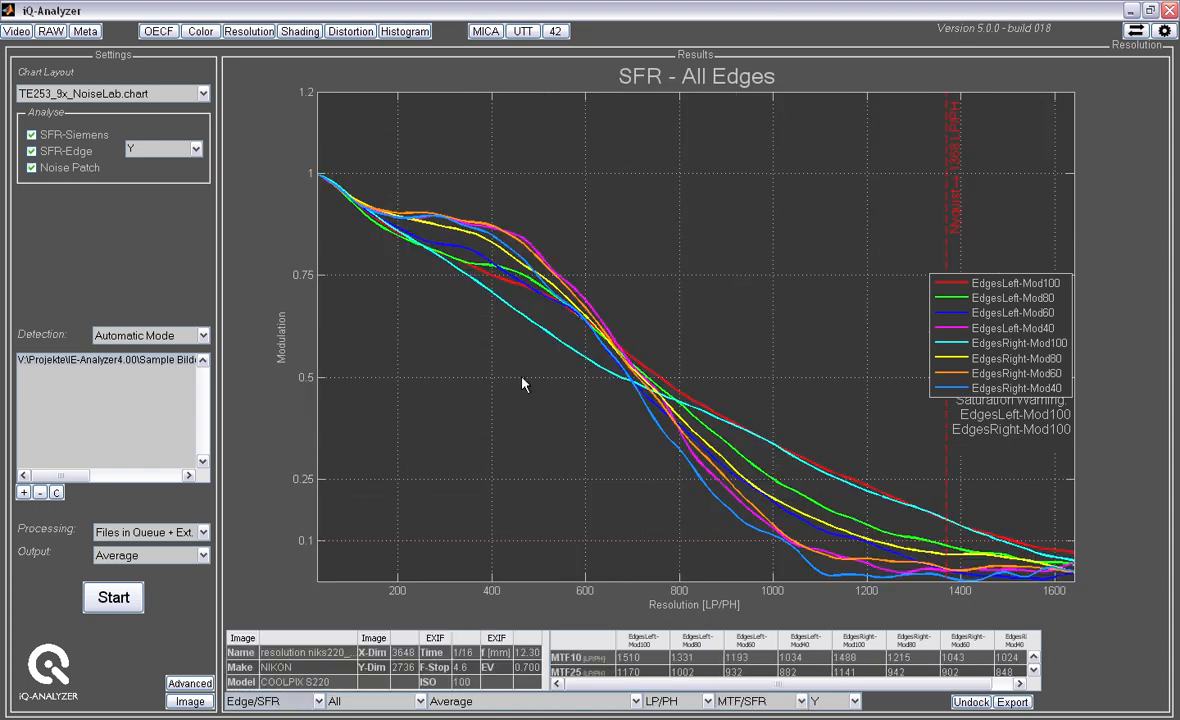
pyautogui.click(275, 701)
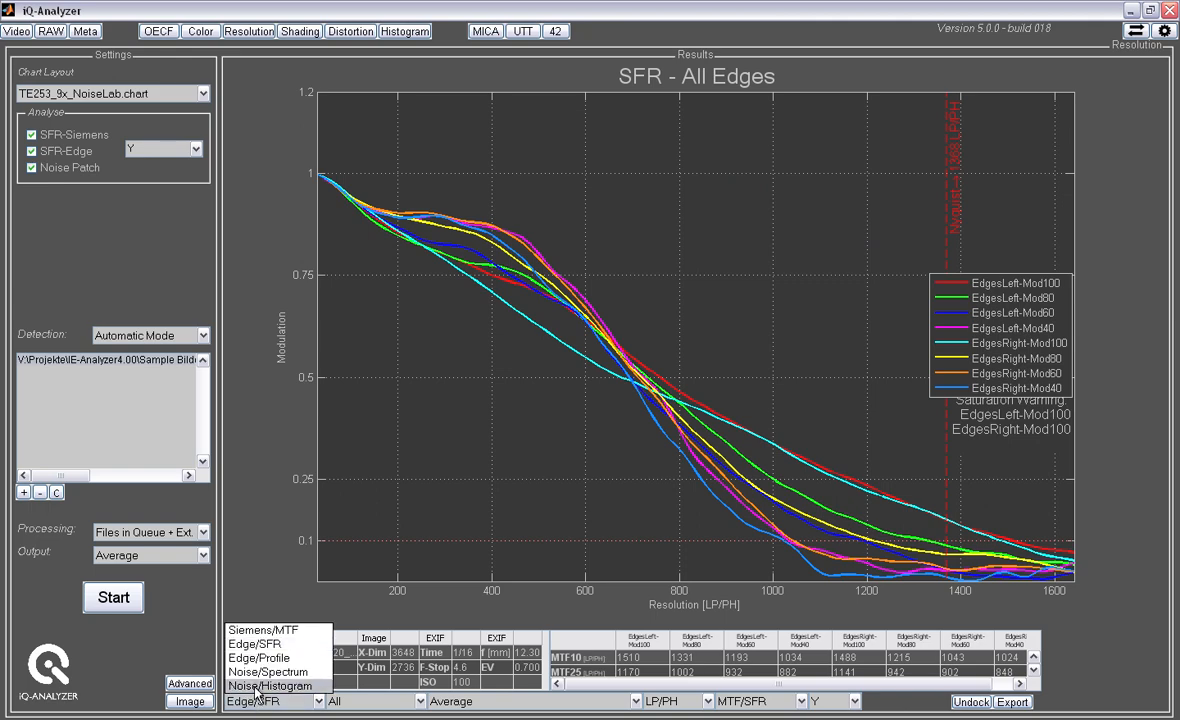
pyautogui.click(270, 686)
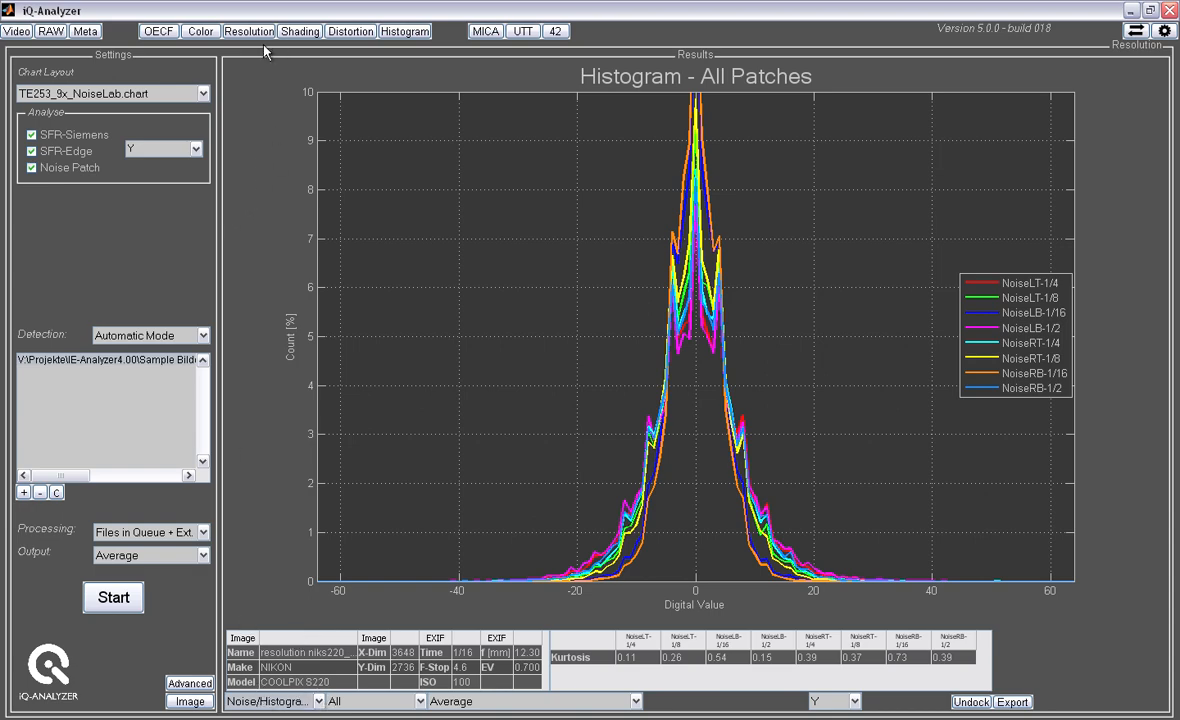
# Show the Shading module's Luminance [fstop] result, then move to the Distortion module.
pyautogui.click(299, 31)
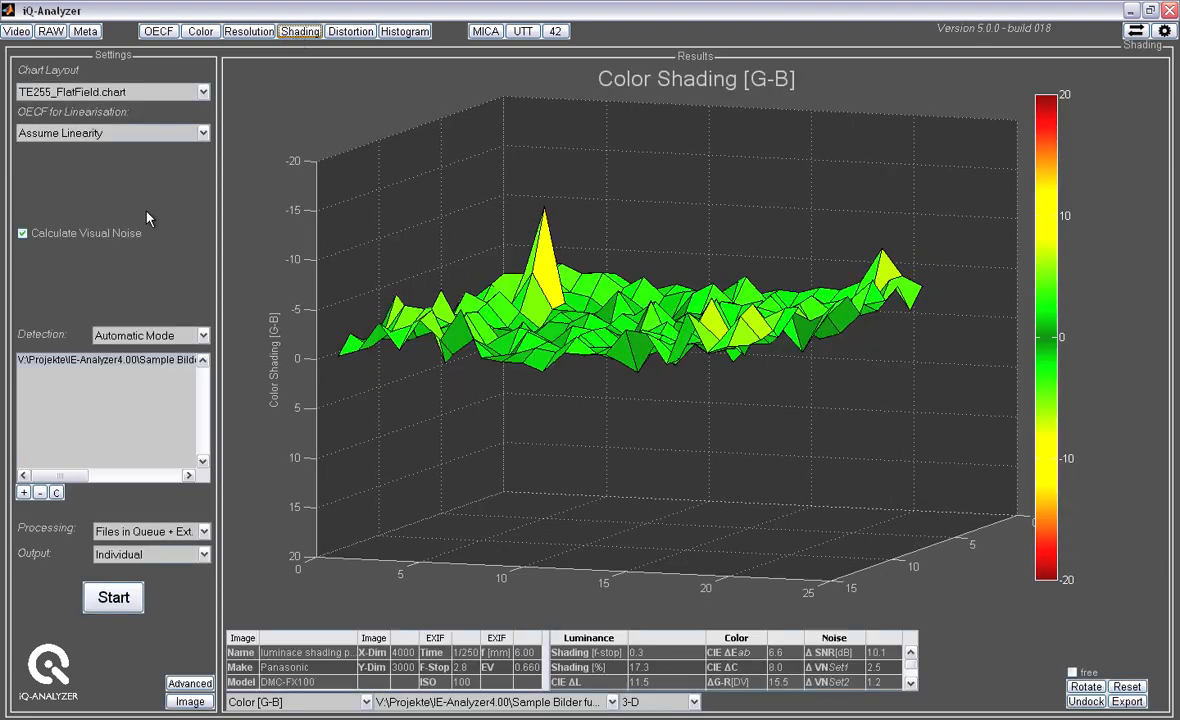
pyautogui.click(300, 701)
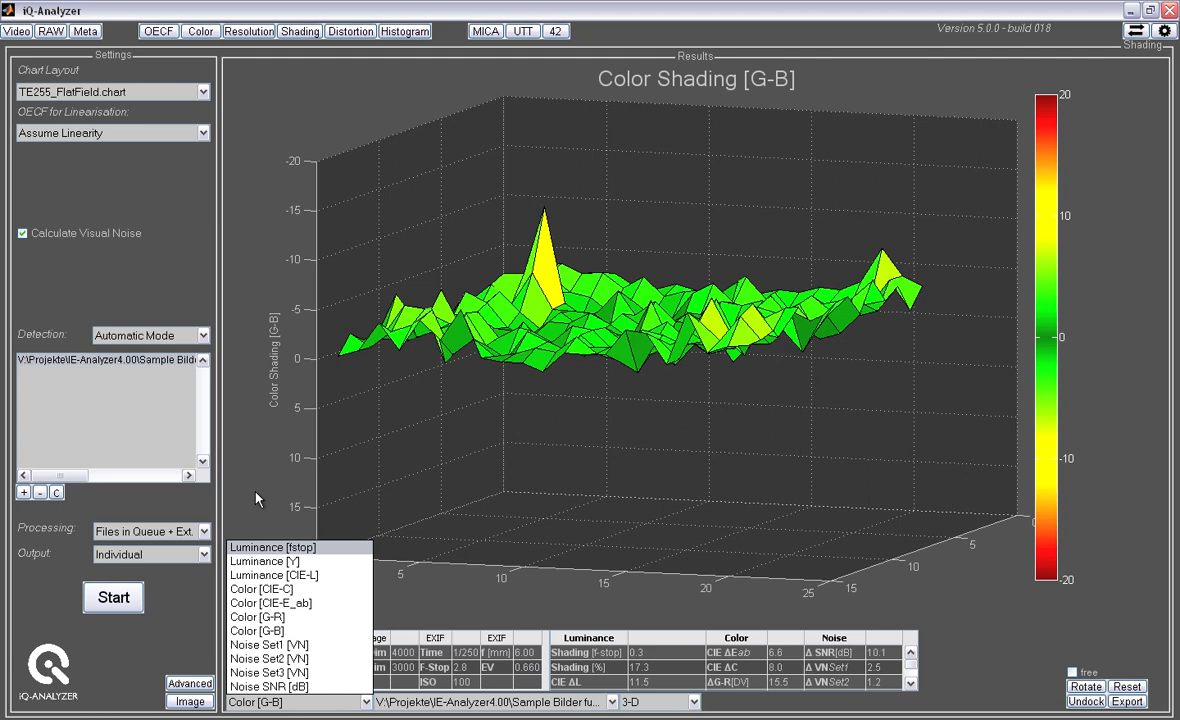
pyautogui.click(262, 547)
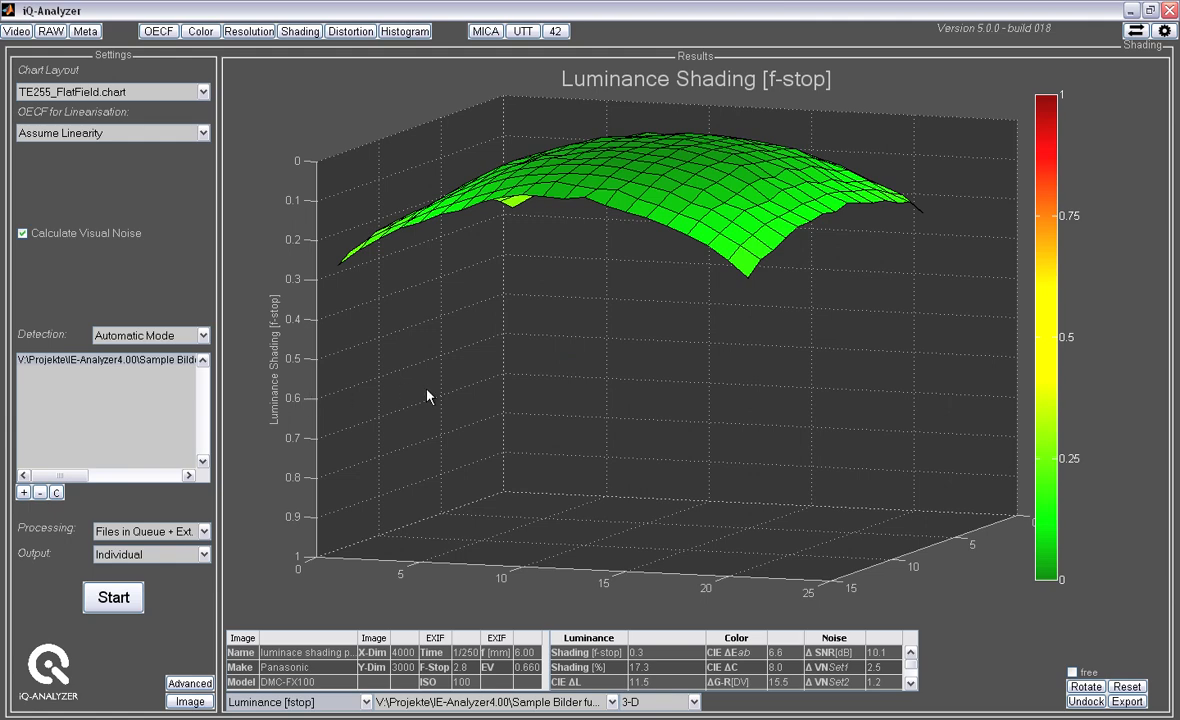
pyautogui.click(350, 32)
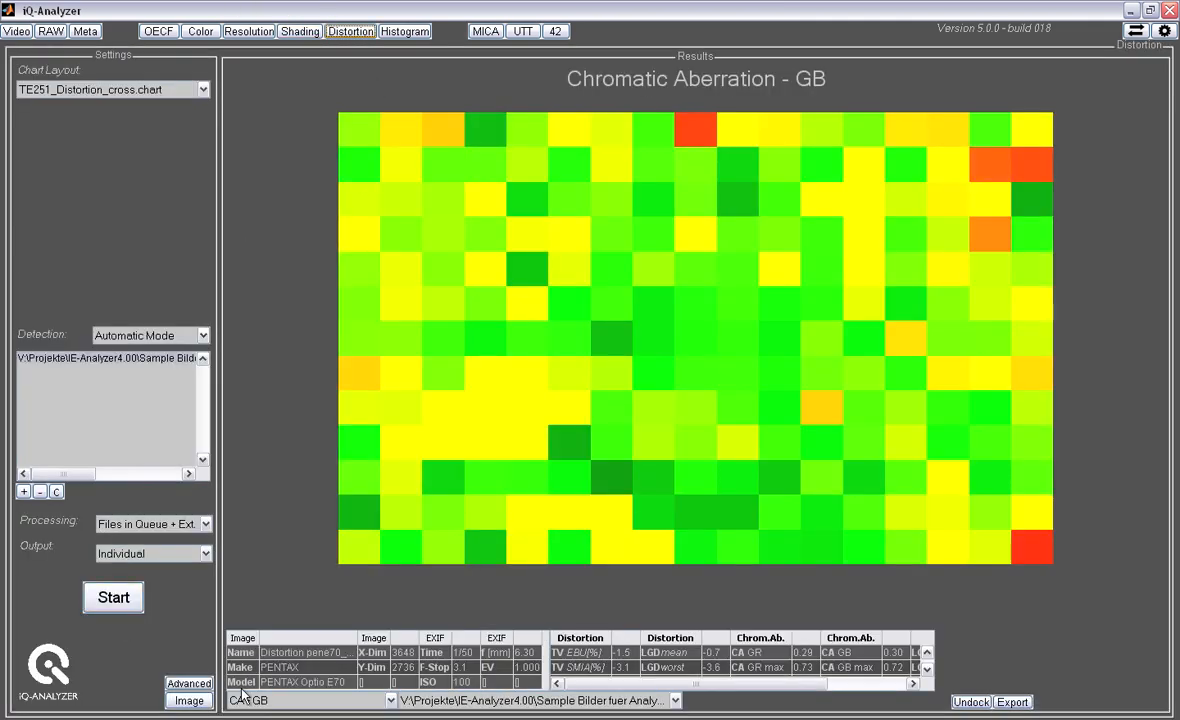
# Show Distortion - Grid comp., view the analysed chart with detected crosses, and return to results.
pyautogui.click(390, 700)
pyautogui.click(285, 574)
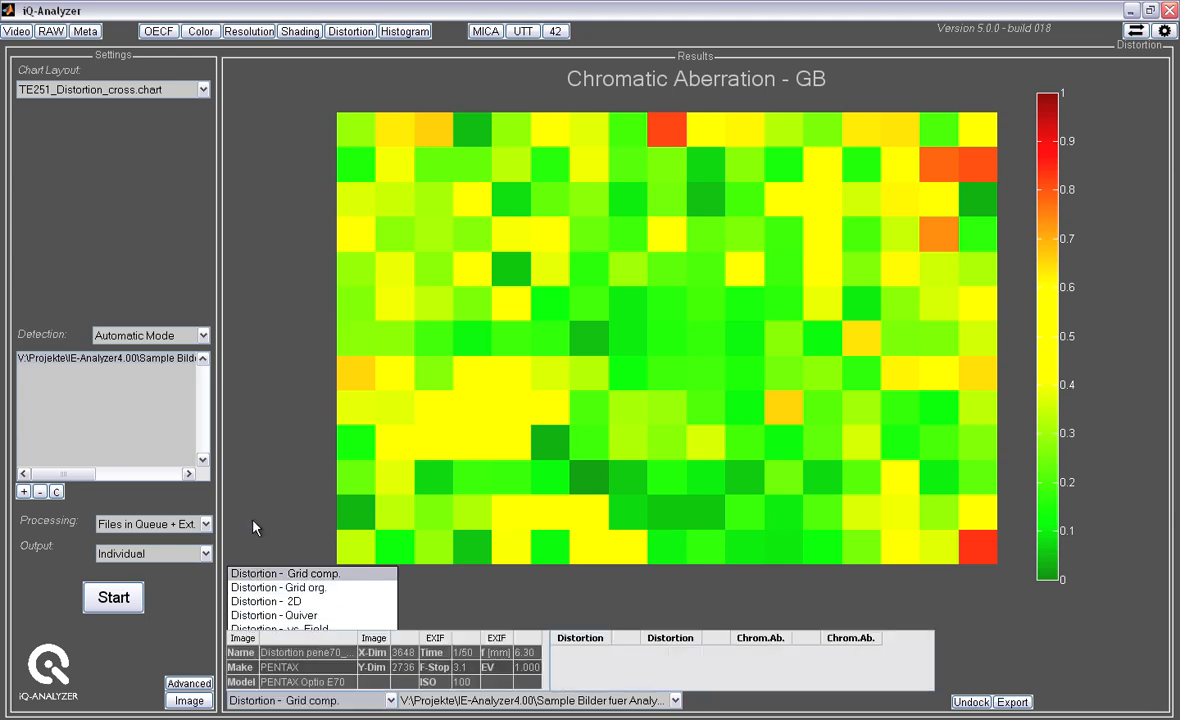
pyautogui.click(189, 700)
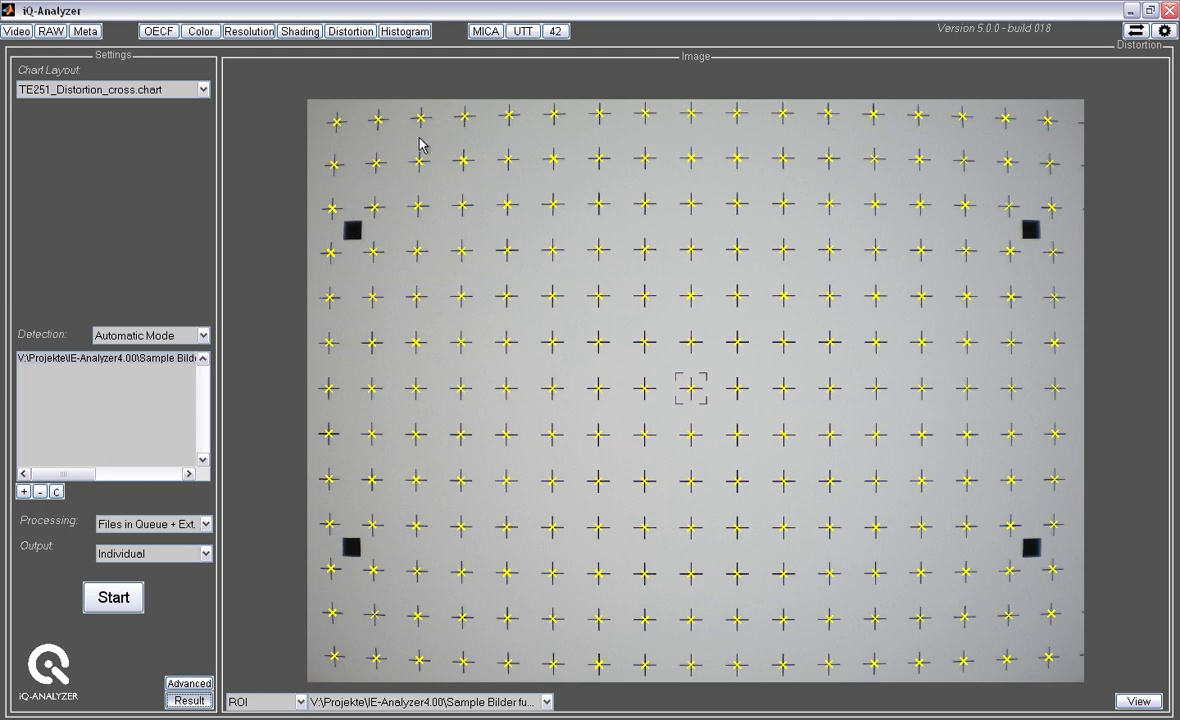
pyautogui.click(189, 701)
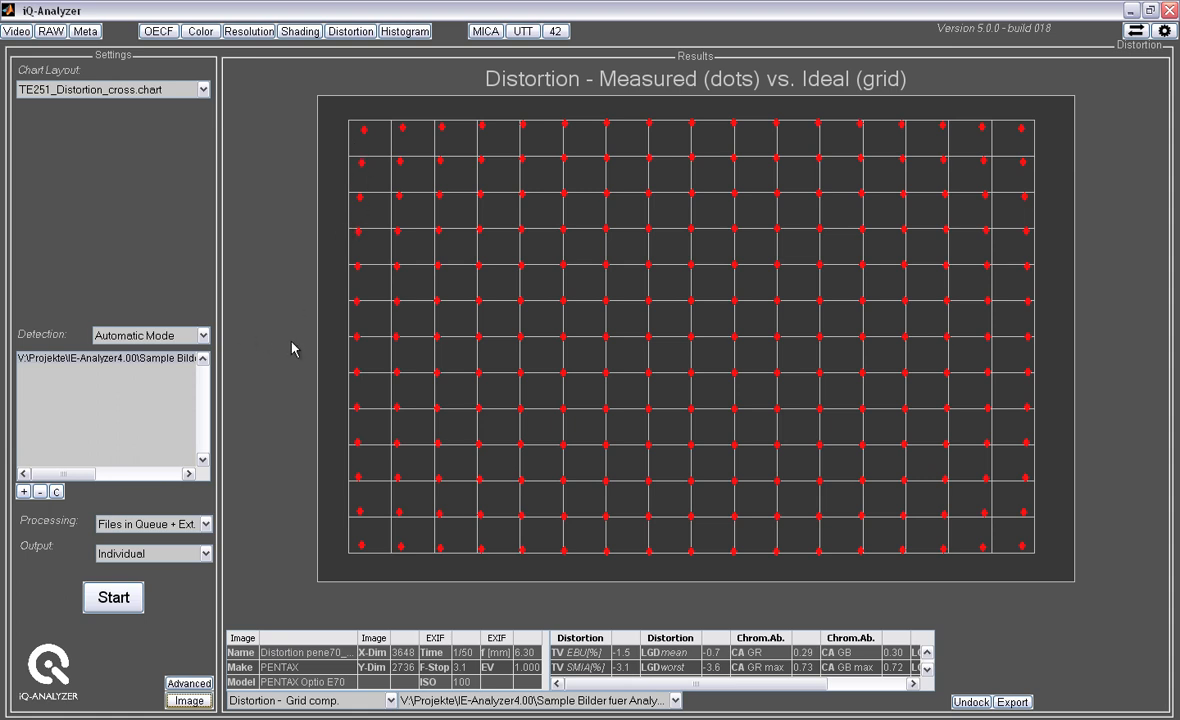
# Step the distortion results through 2D map, Quiver plot and vs. Field views.
pyautogui.click(280, 700)
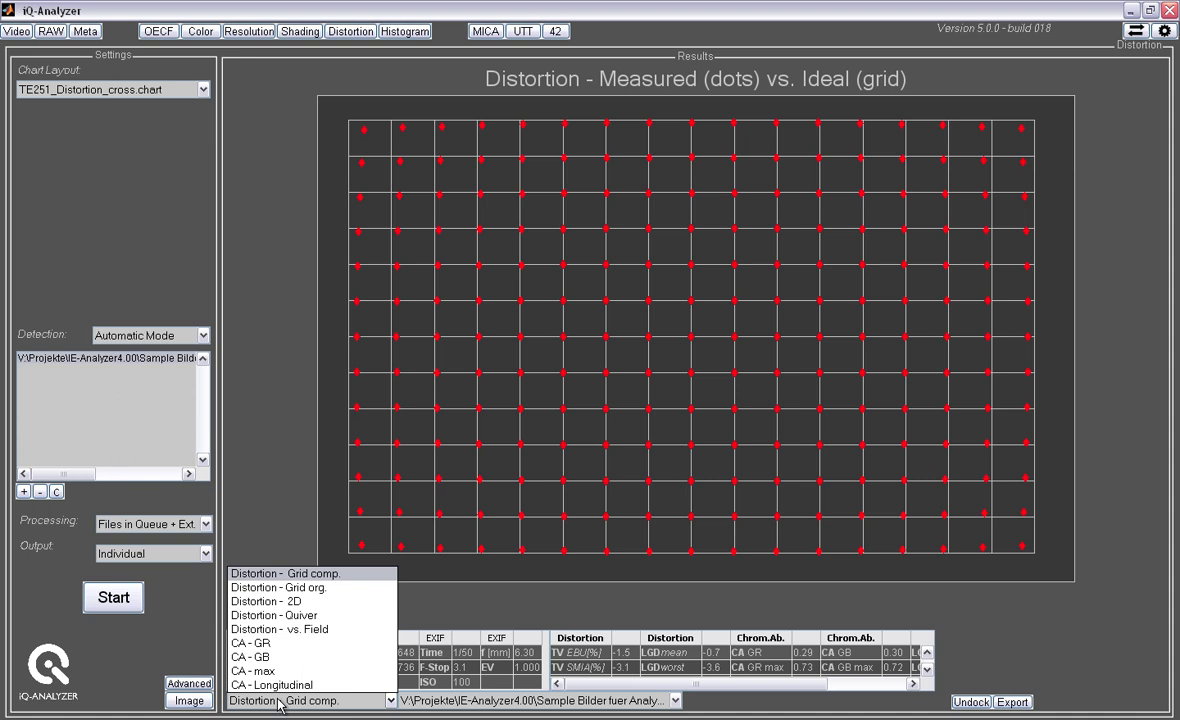
pyautogui.click(275, 603)
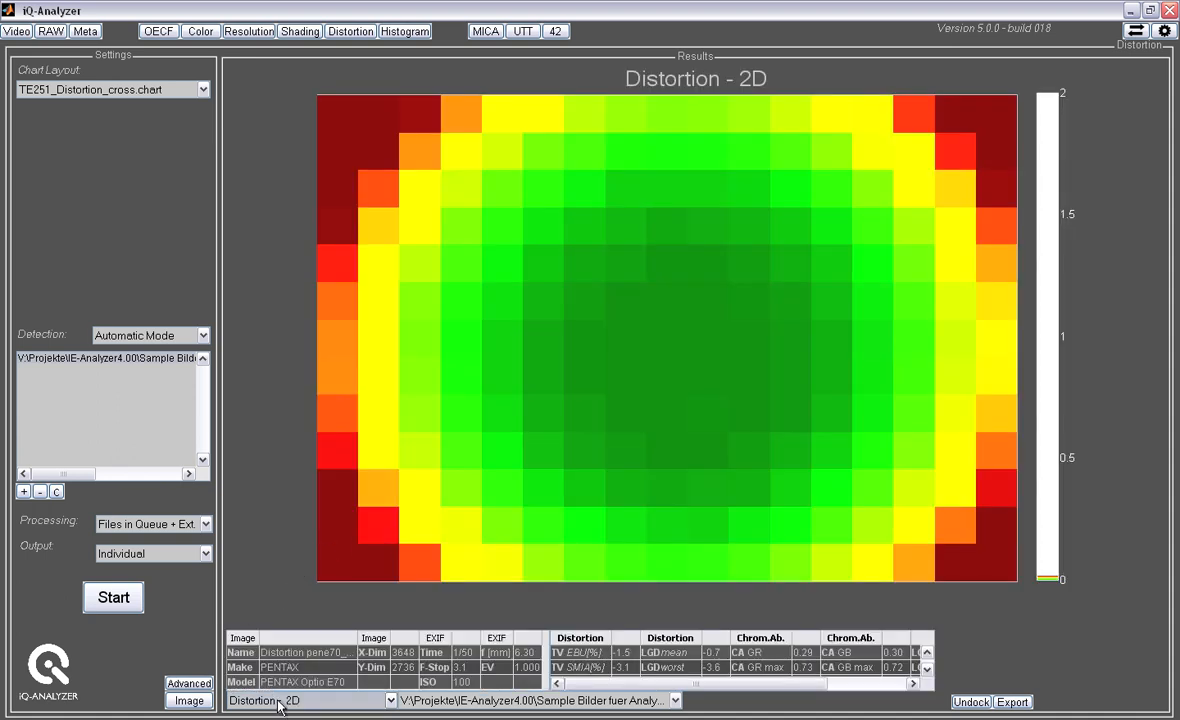
pyautogui.click(281, 701)
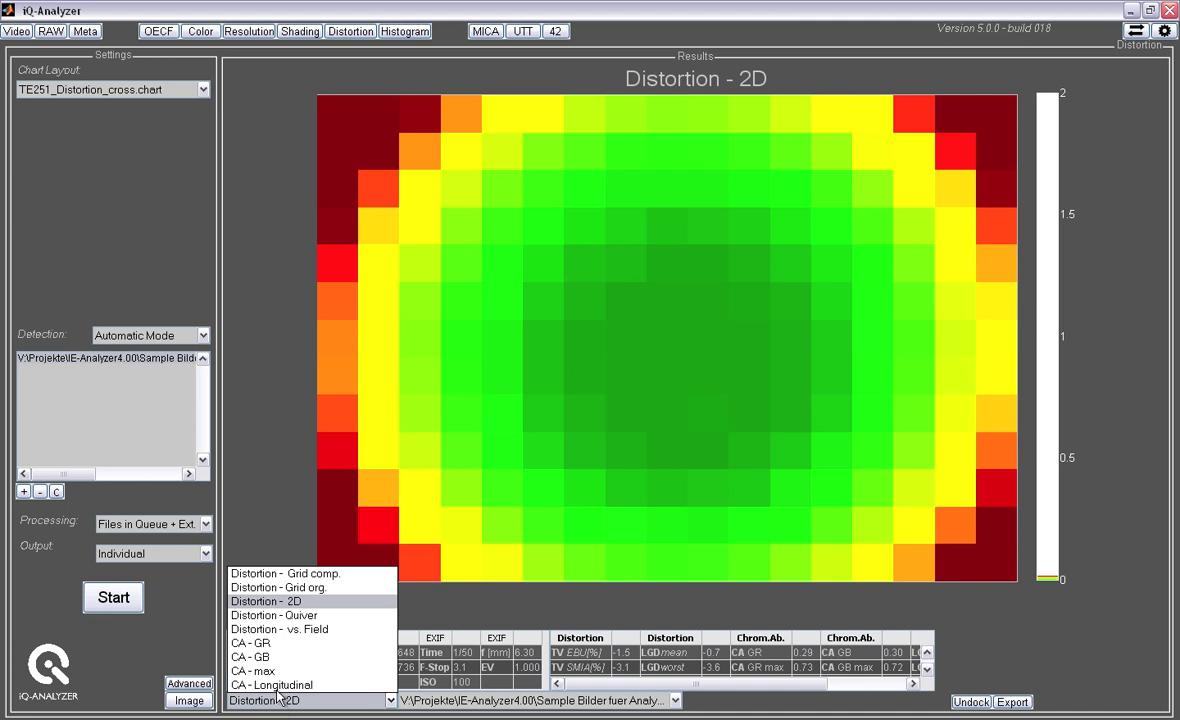
pyautogui.click(270, 616)
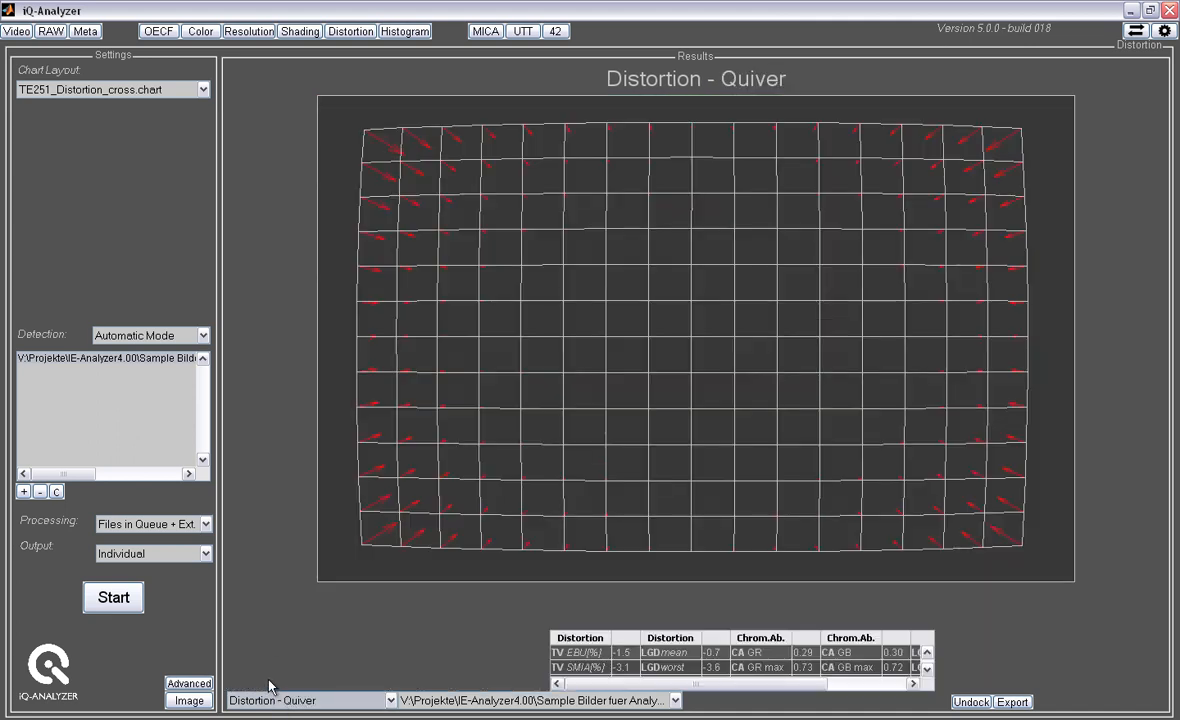
pyautogui.click(270, 701)
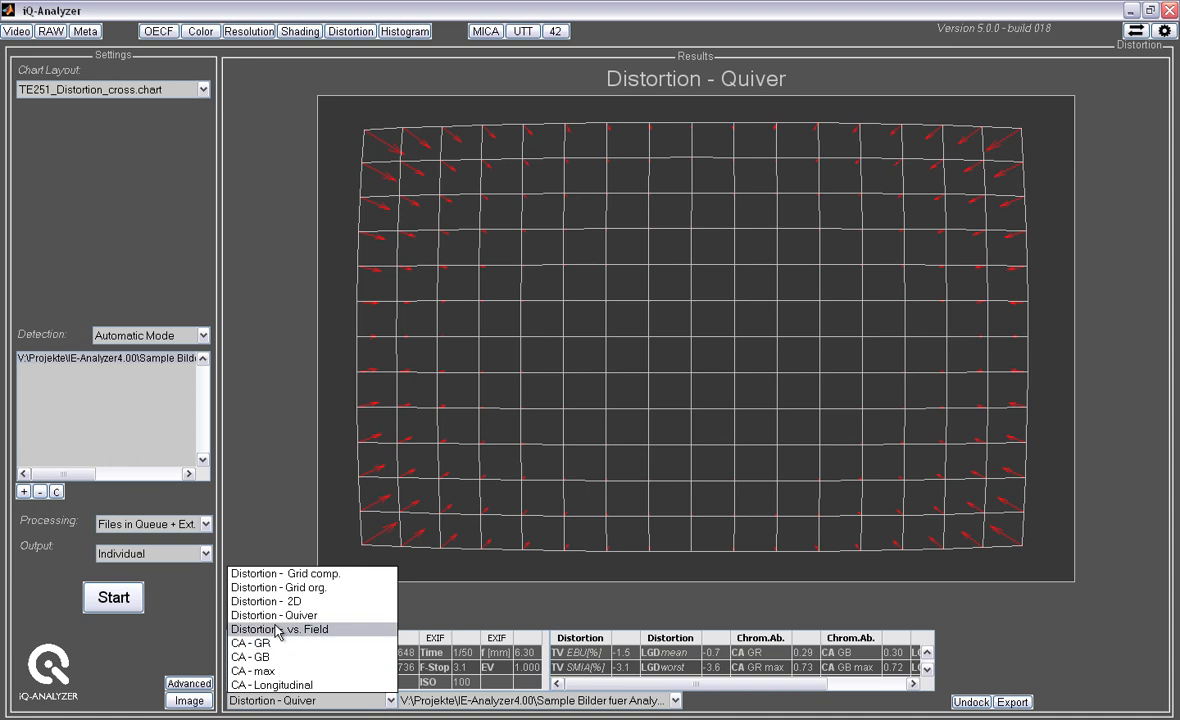
pyautogui.click(278, 630)
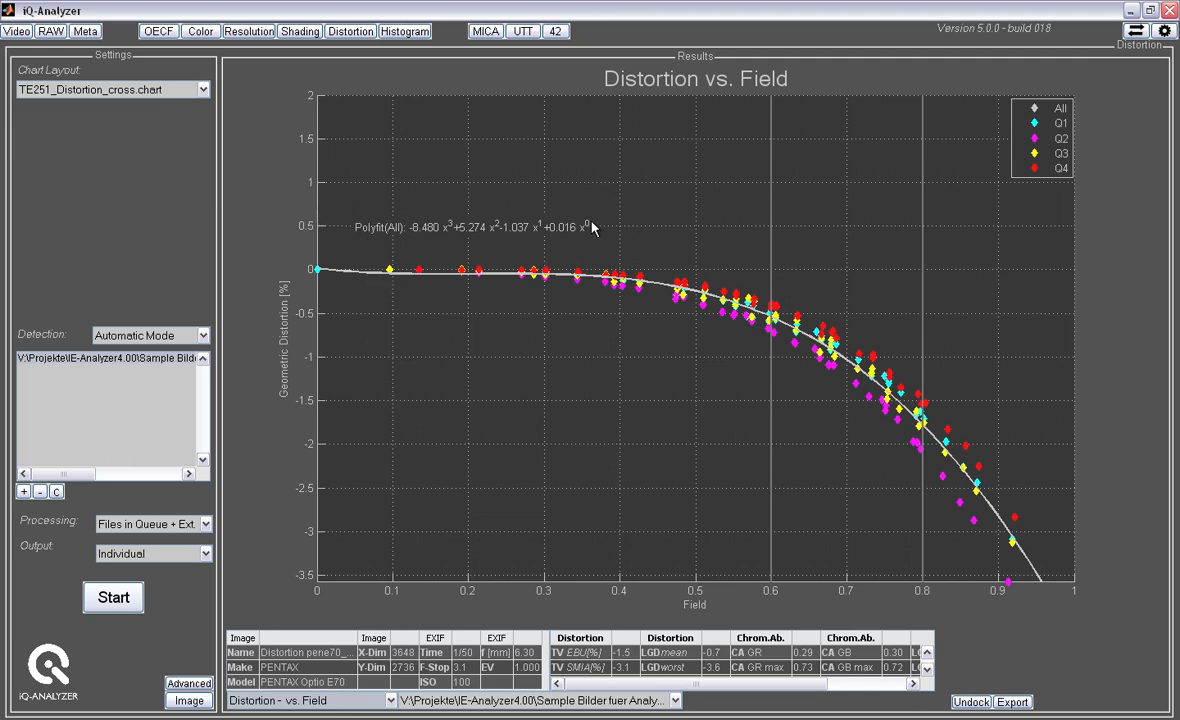
# Show the chromatic aberration GB map, then the CA - Longitudinal R, G, B profiles.
pyautogui.click(282, 701)
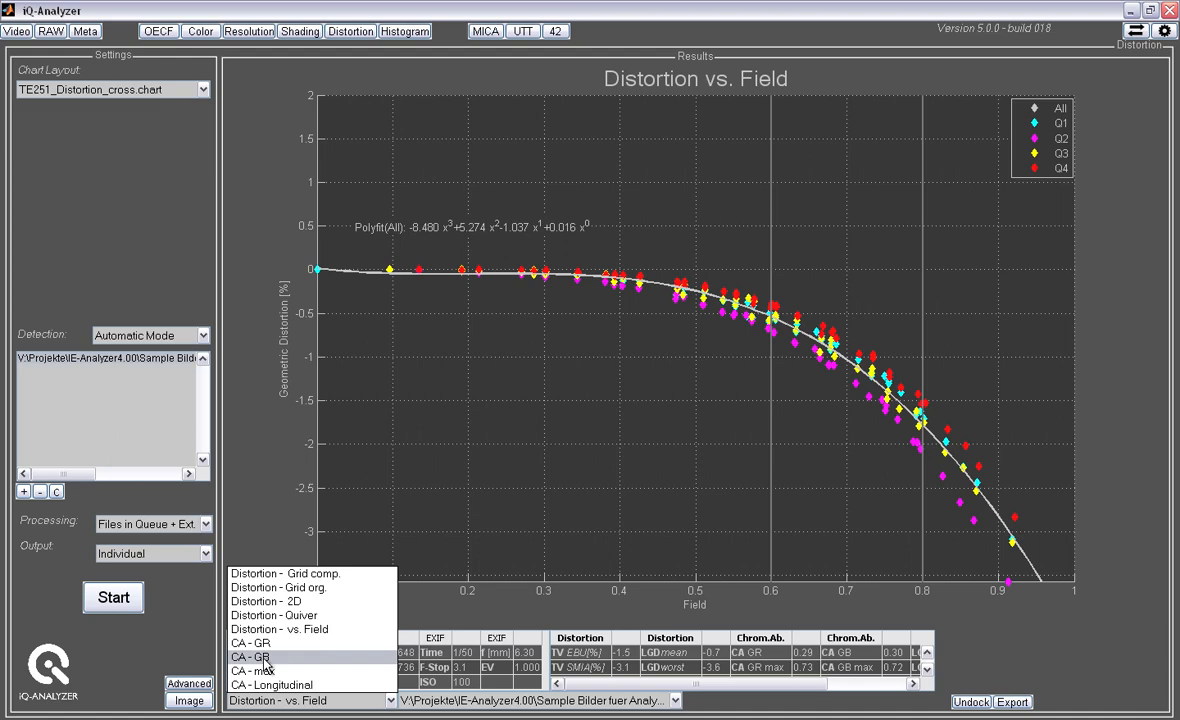
pyautogui.click(252, 657)
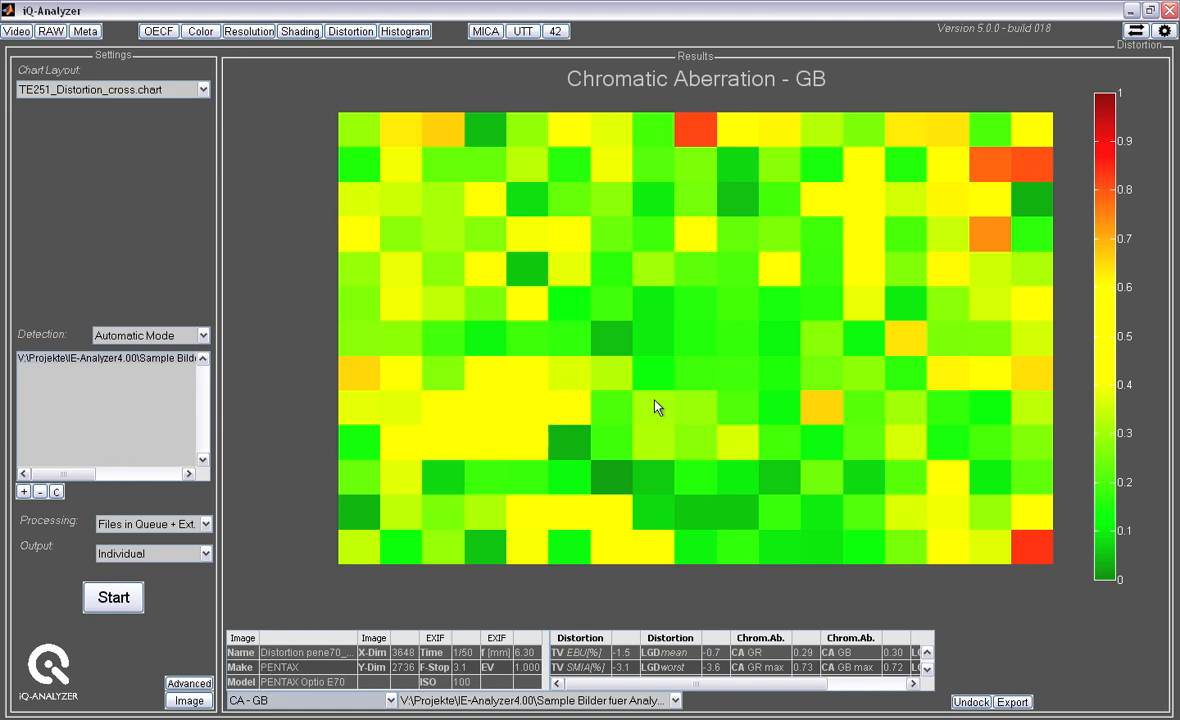
pyautogui.click(300, 700)
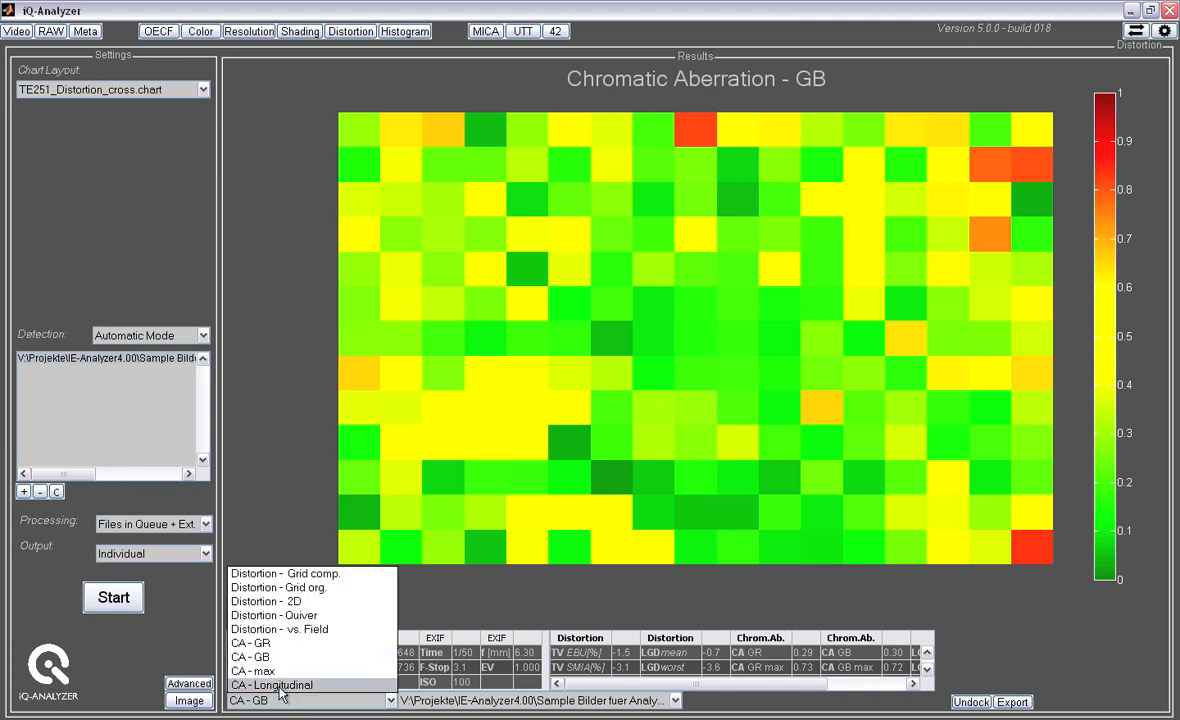
pyautogui.click(281, 686)
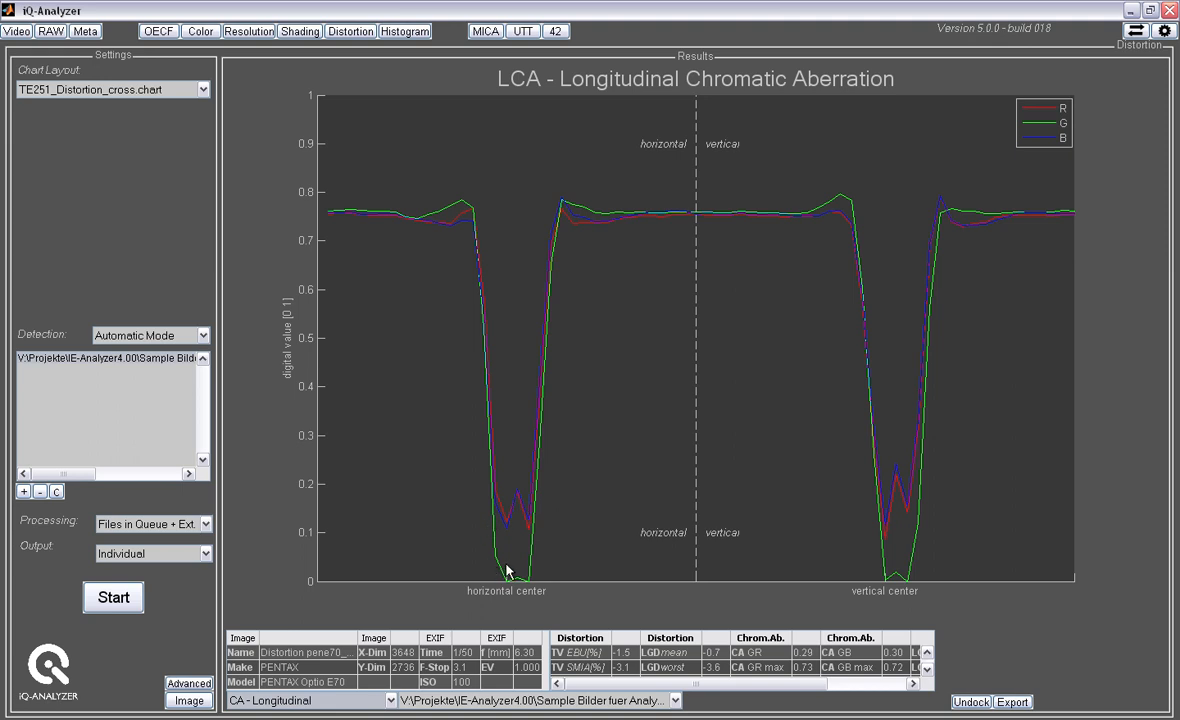
# Show the Histogram module's Pixel Map / Histogram start view with the Black Image preset.
pyautogui.click(405, 31)
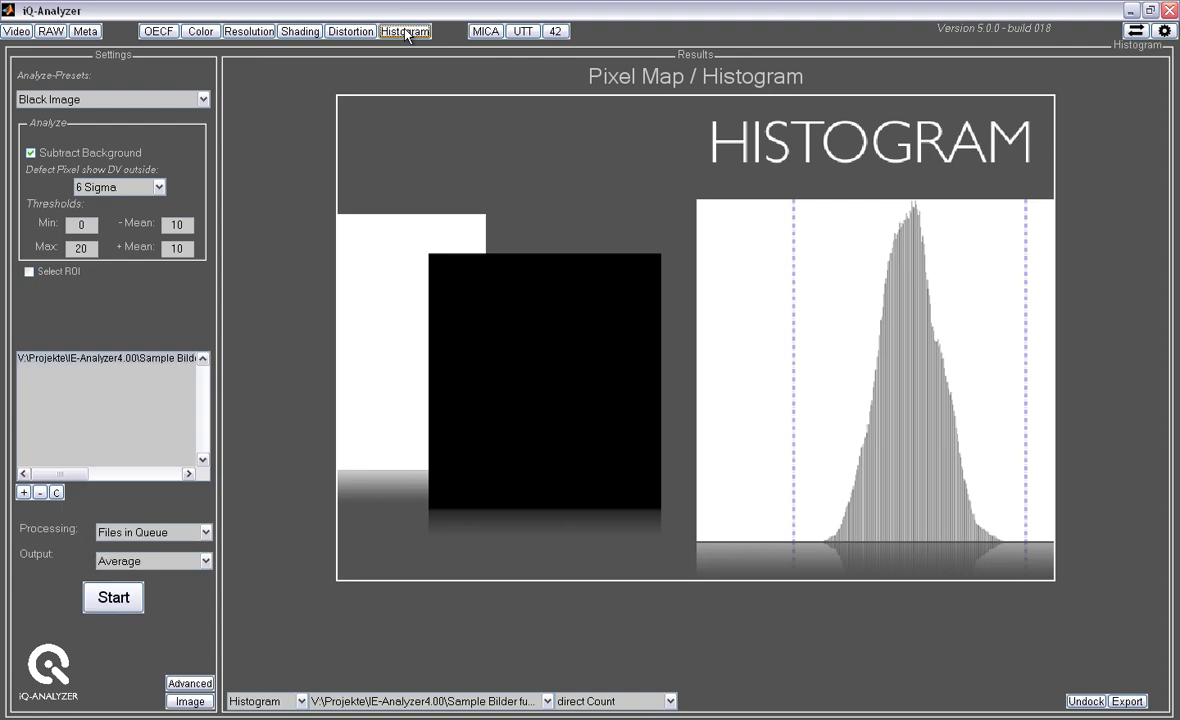